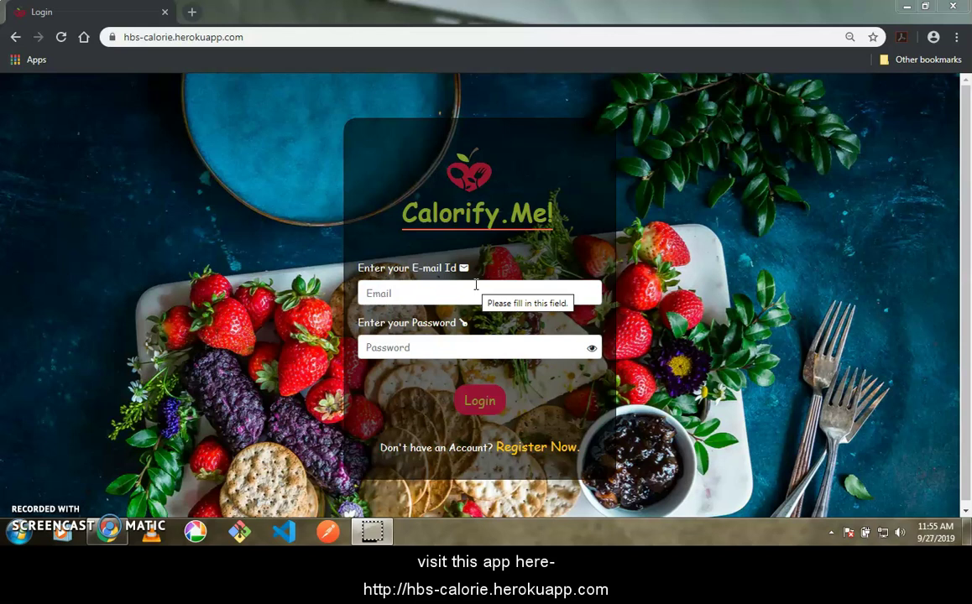
Open the new user registration form and review its required fields and the password requirements.
{"action": "left_click", "coordinate": [543, 261]}
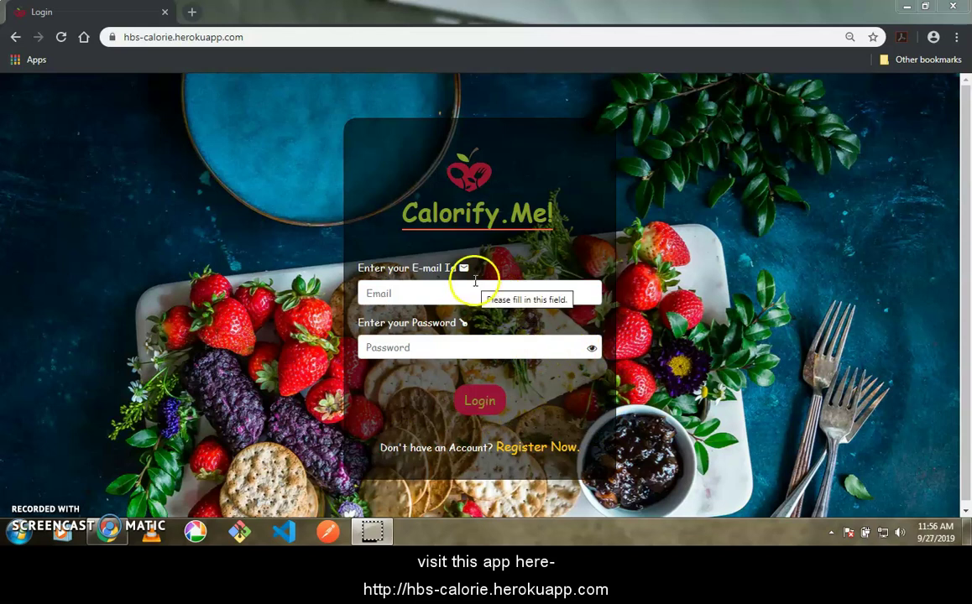
{"action": "left_click", "coordinate": [534, 454]}
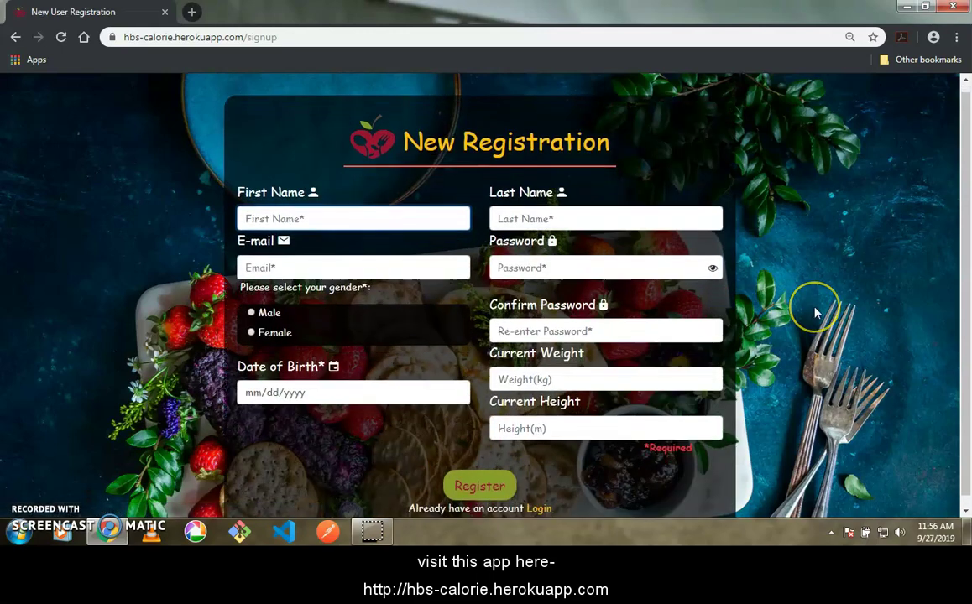
{"action": "scroll", "coordinate": [814, 313], "scroll_direction": "down", "scroll_amount": 1}
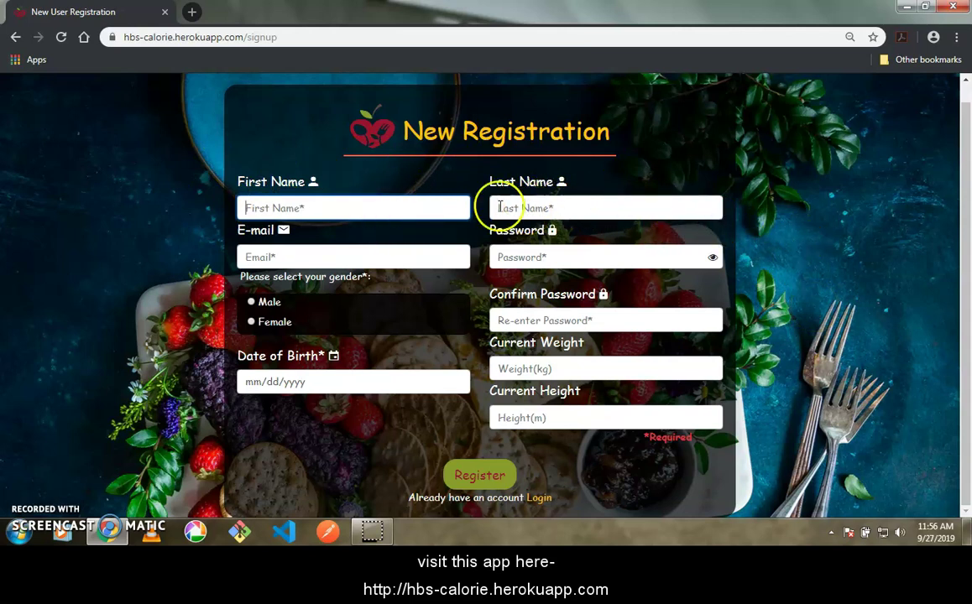
{"action": "left_click", "coordinate": [524, 259]}
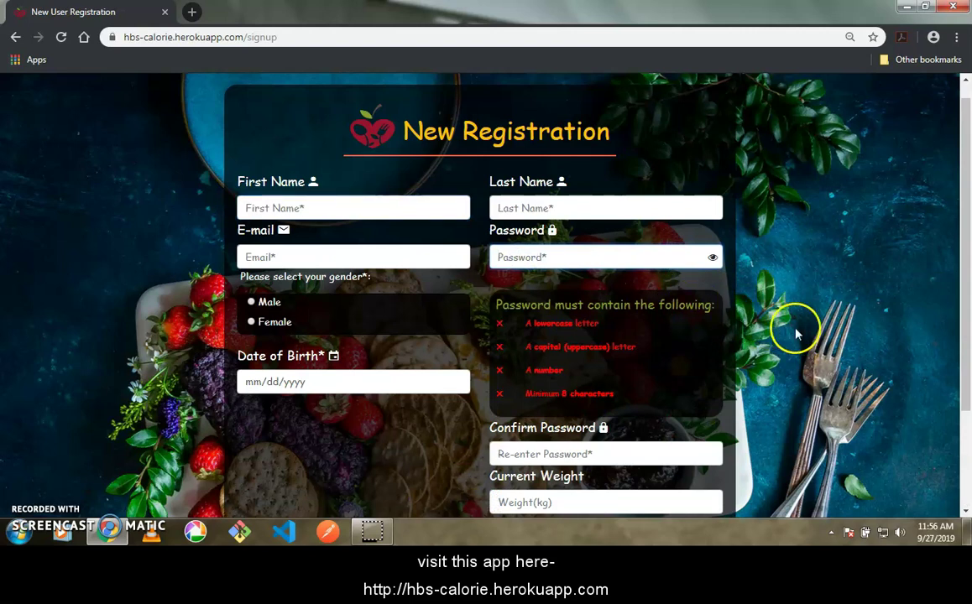
{"action": "scroll", "coordinate": [795, 334], "scroll_direction": "down", "scroll_amount": 1}
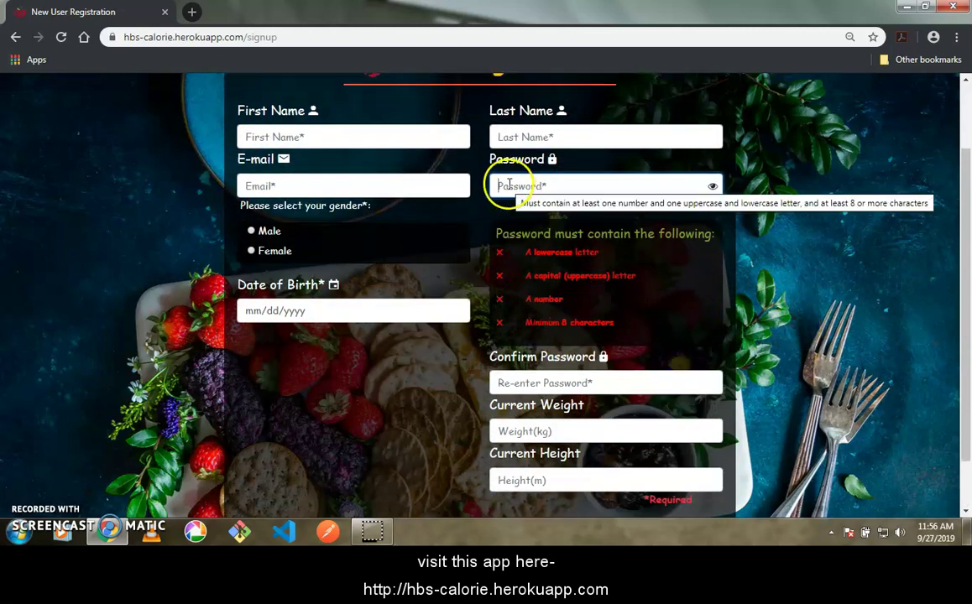
{"action": "scroll", "coordinate": [768, 276], "scroll_direction": "down", "scroll_amount": 1}
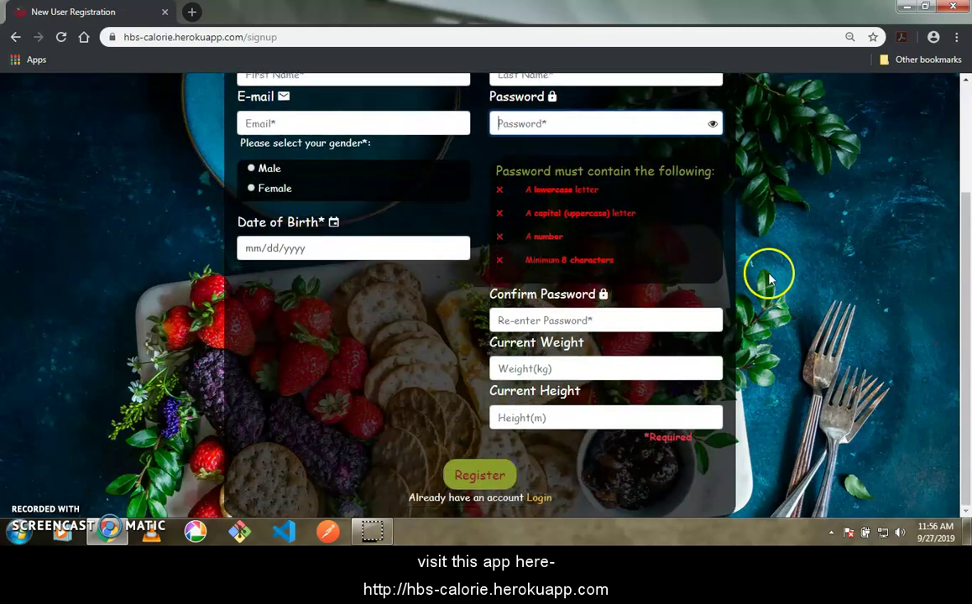
Return to the login page and sign in with the account's e-mail address and password.
{"action": "left_click", "coordinate": [538, 499]}
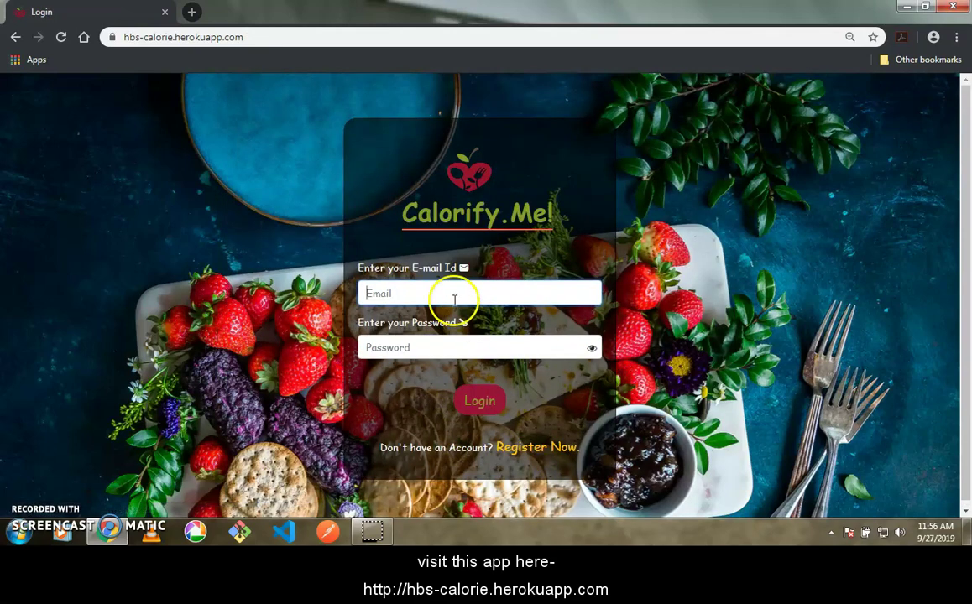
{"action": "left_click", "coordinate": [454, 296]}
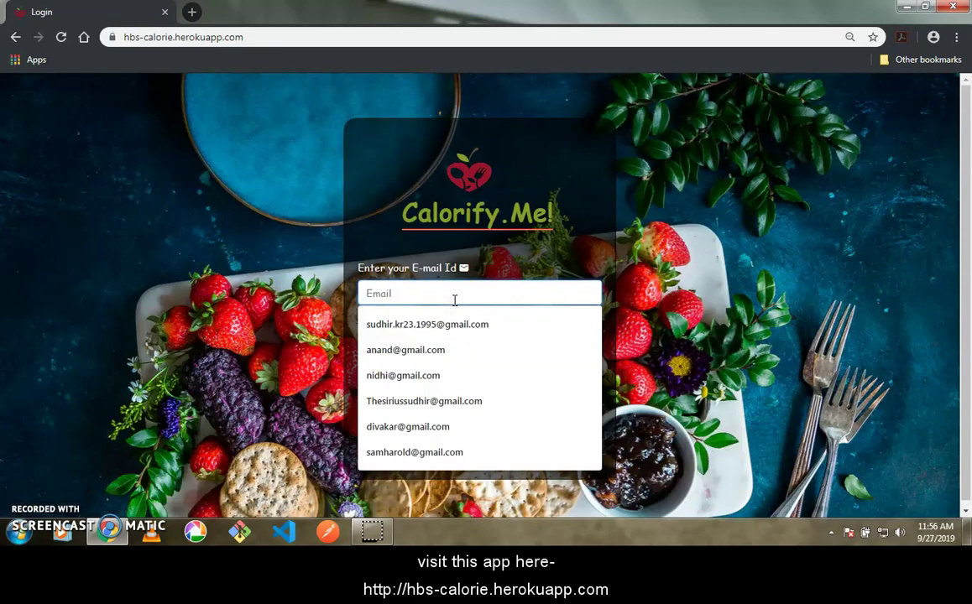
{"action": "left_click", "coordinate": [443, 326]}
{"action": "left_click", "coordinate": [434, 343]}
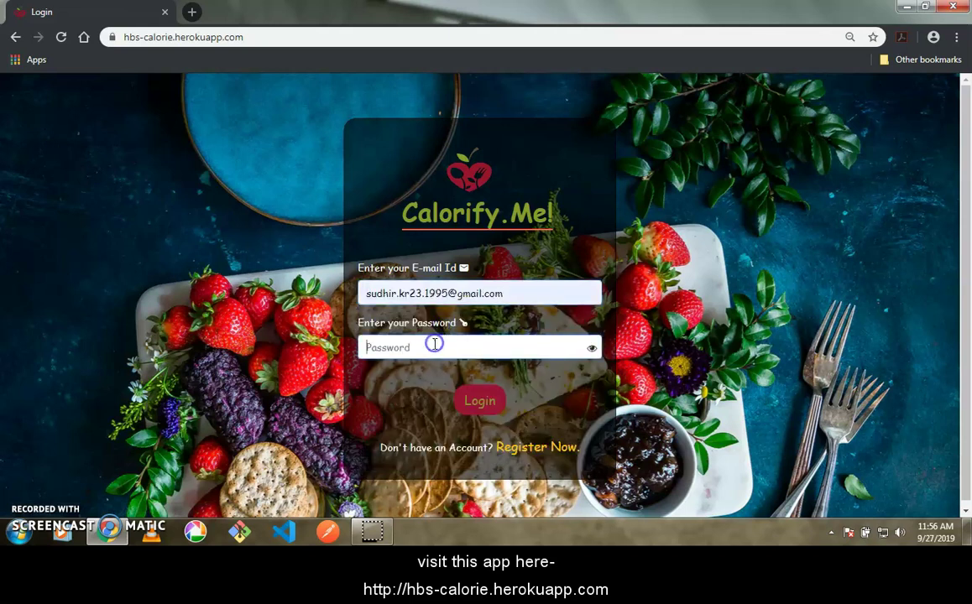
{"action": "type", "text": "********"}
{"action": "left_click", "coordinate": [497, 393]}
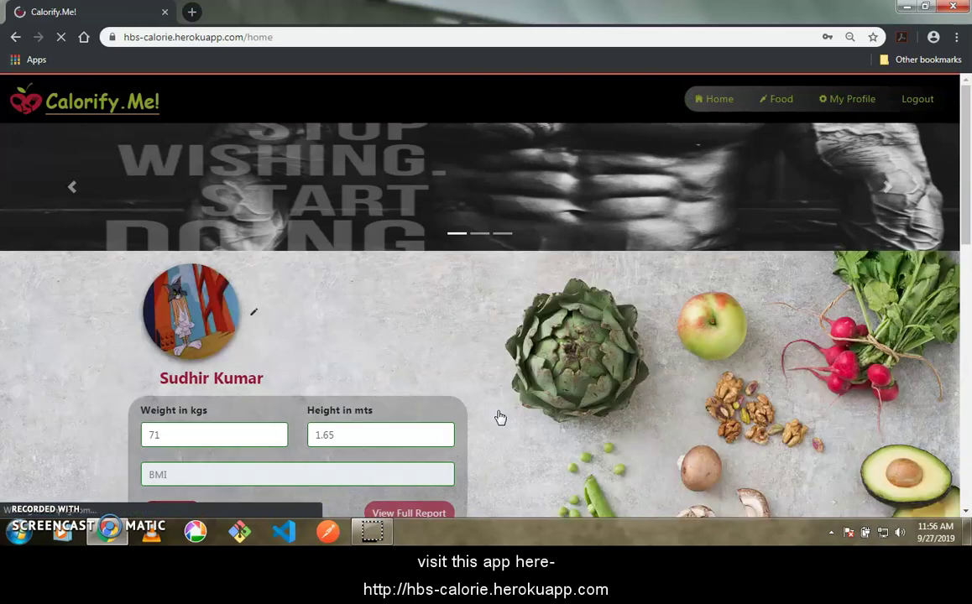
Look over the home page and calculate the BMI value from the profile's weight and height.
{"action": "left_click", "coordinate": [495, 334]}
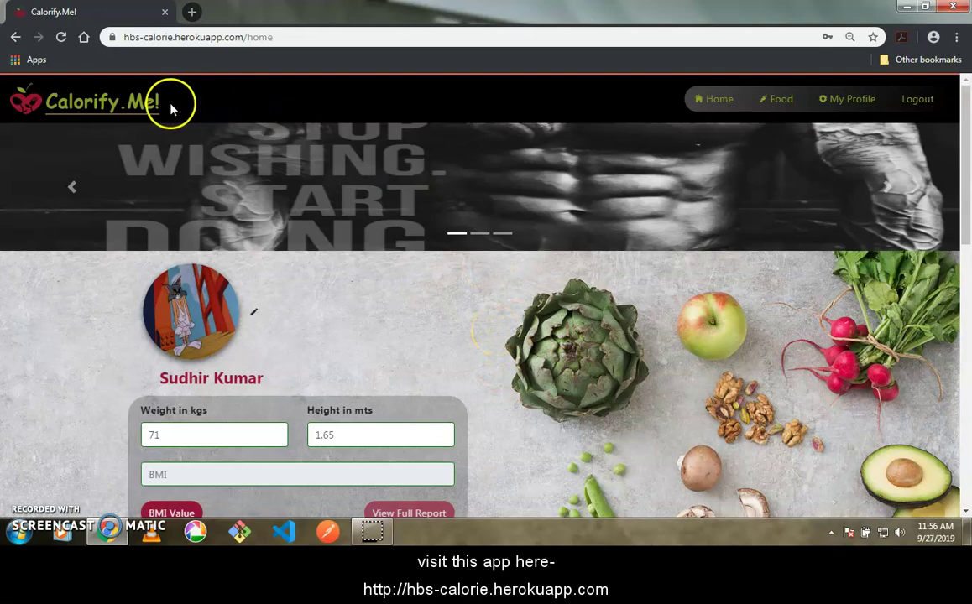
{"action": "scroll", "coordinate": [498, 220], "scroll_direction": "down", "scroll_amount": 10}
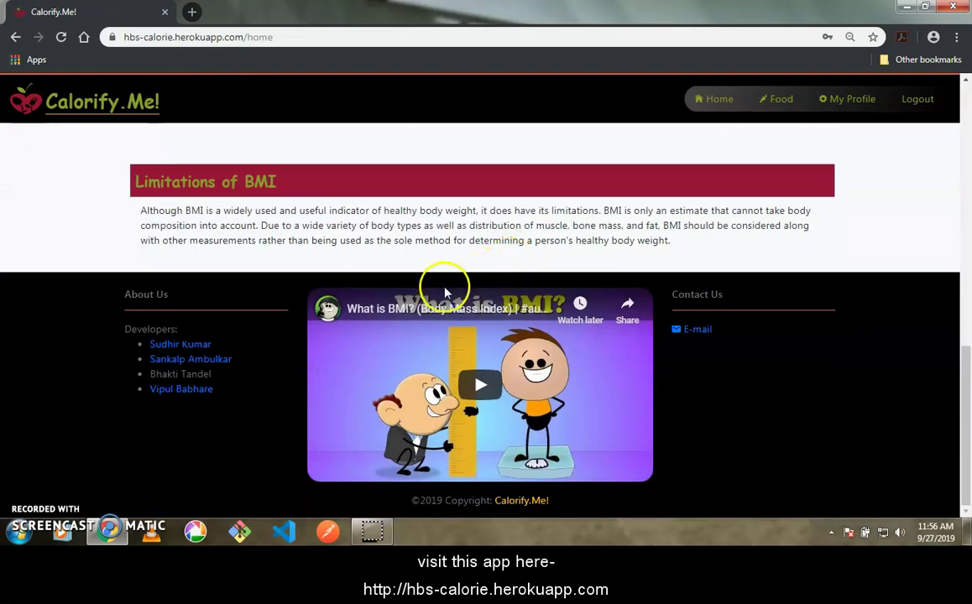
{"action": "scroll", "coordinate": [445, 289], "scroll_direction": "up", "scroll_amount": 8}
{"action": "scroll", "coordinate": [525, 297], "scroll_direction": "up", "scroll_amount": 3}
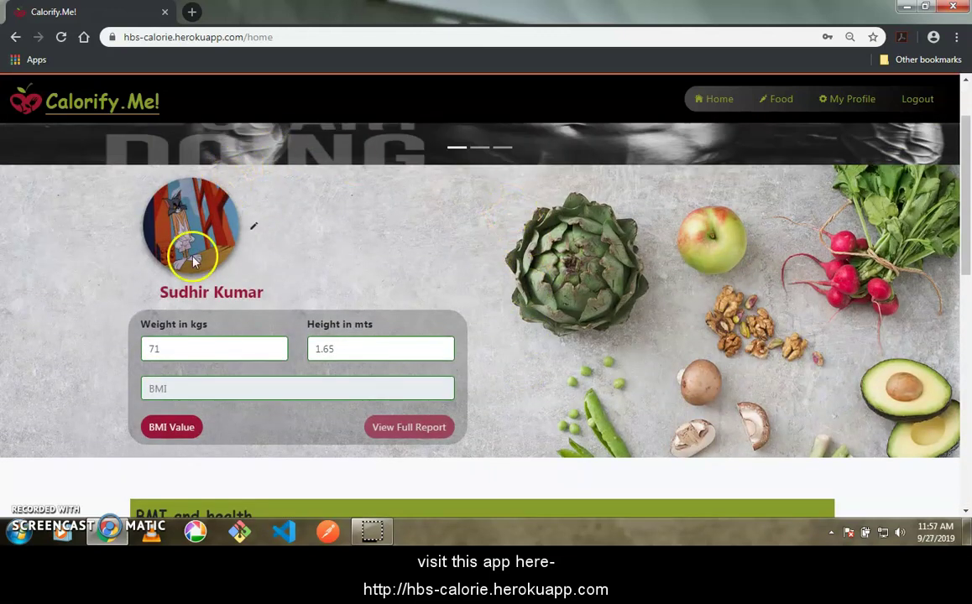
{"action": "left_click", "coordinate": [171, 428]}
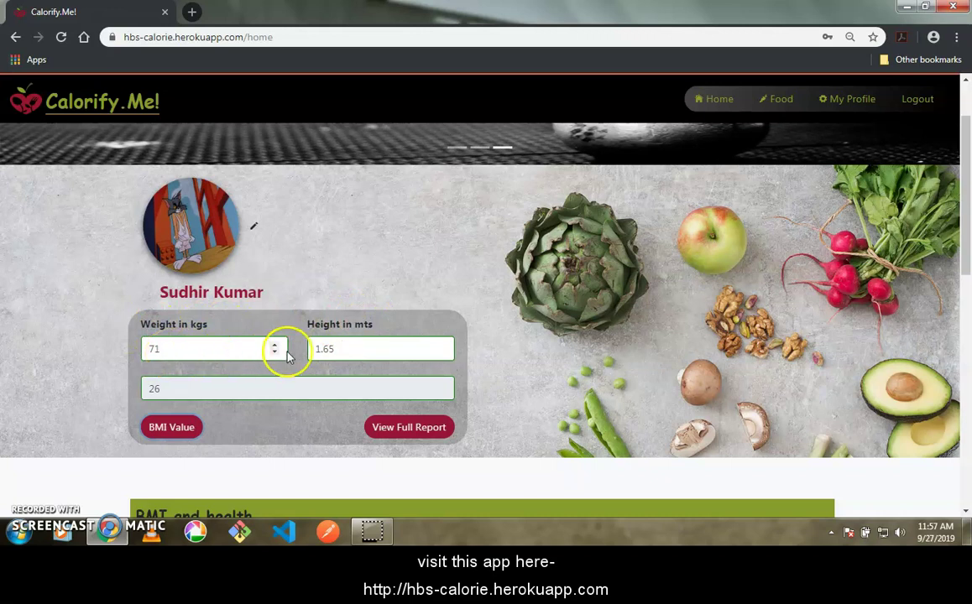
{"action": "left_click", "coordinate": [341, 352]}
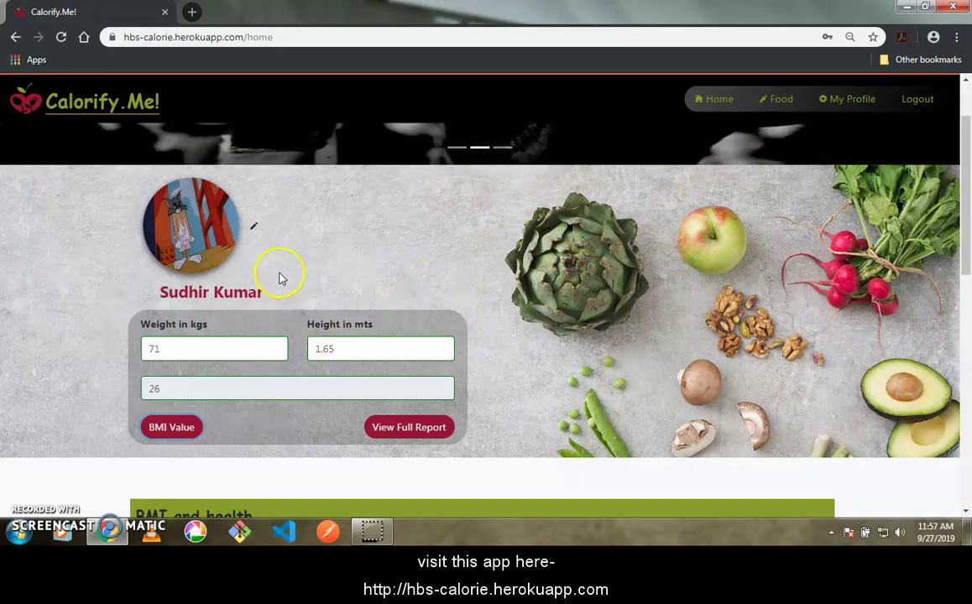
Read the BMI and health and Limitations of BMI sections on the home page.
{"action": "scroll", "coordinate": [252, 277], "scroll_direction": "down", "scroll_amount": 1}
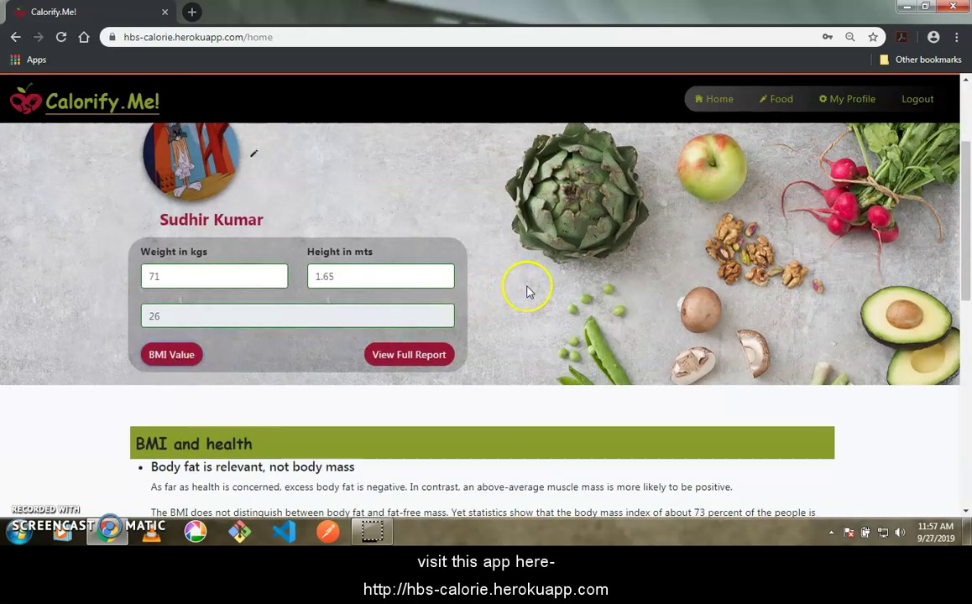
{"action": "scroll", "coordinate": [529, 294], "scroll_direction": "down", "scroll_amount": 1}
{"action": "scroll", "coordinate": [529, 293], "scroll_direction": "down", "scroll_amount": 1}
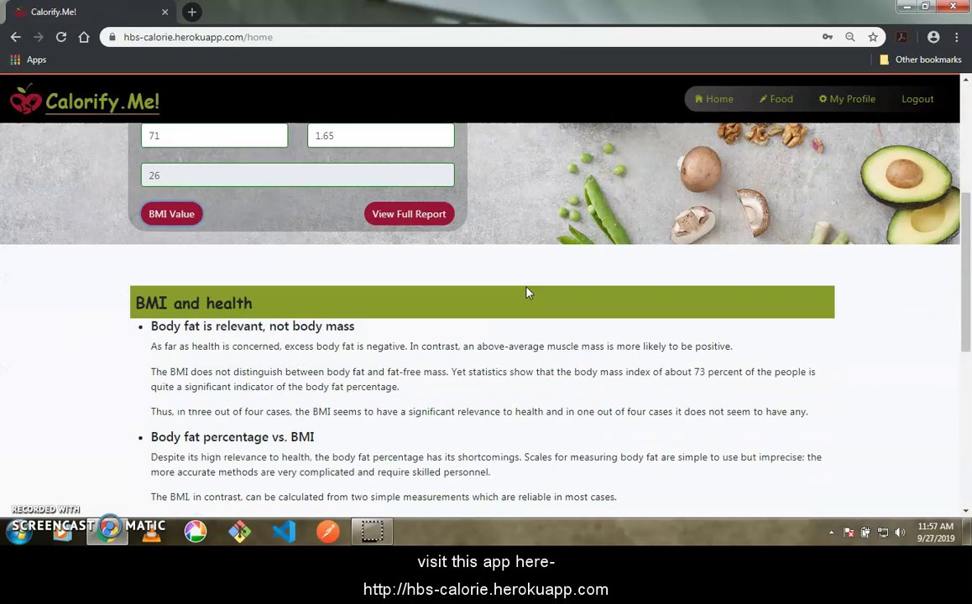
{"action": "scroll", "coordinate": [529, 293], "scroll_direction": "down", "scroll_amount": 1}
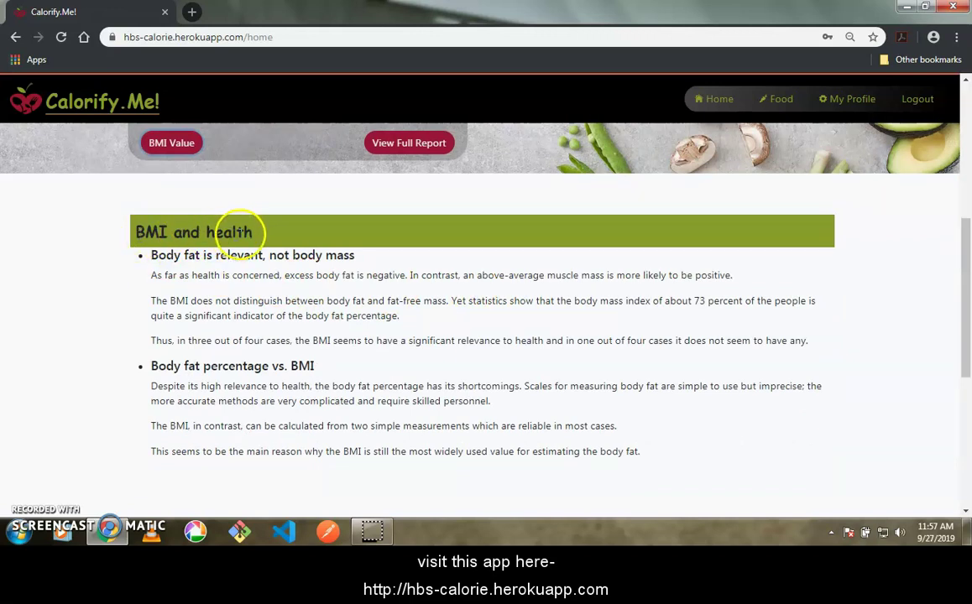
{"action": "scroll", "coordinate": [285, 235], "scroll_direction": "down", "scroll_amount": 2}
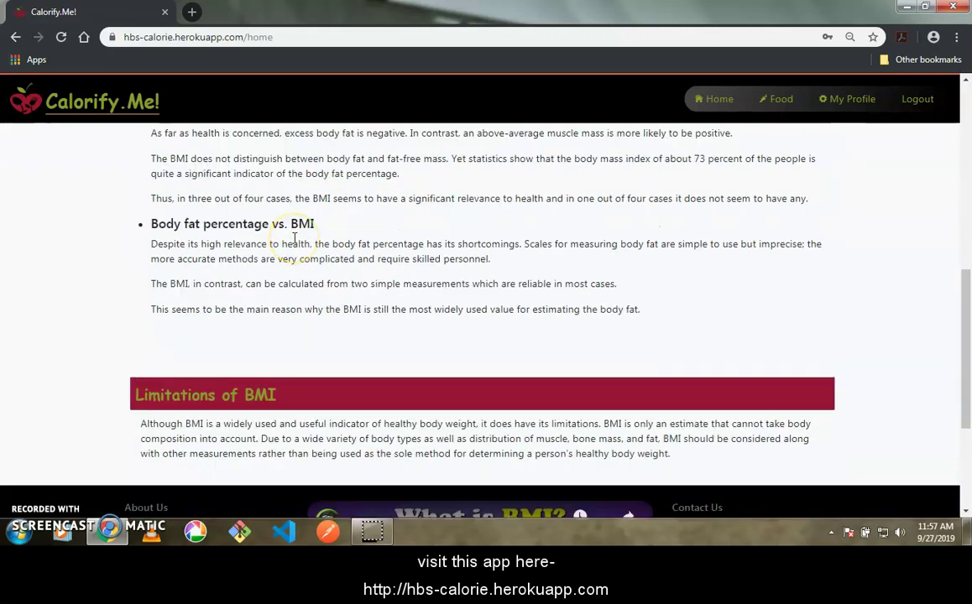
{"action": "scroll", "coordinate": [294, 239], "scroll_direction": "down", "scroll_amount": 1}
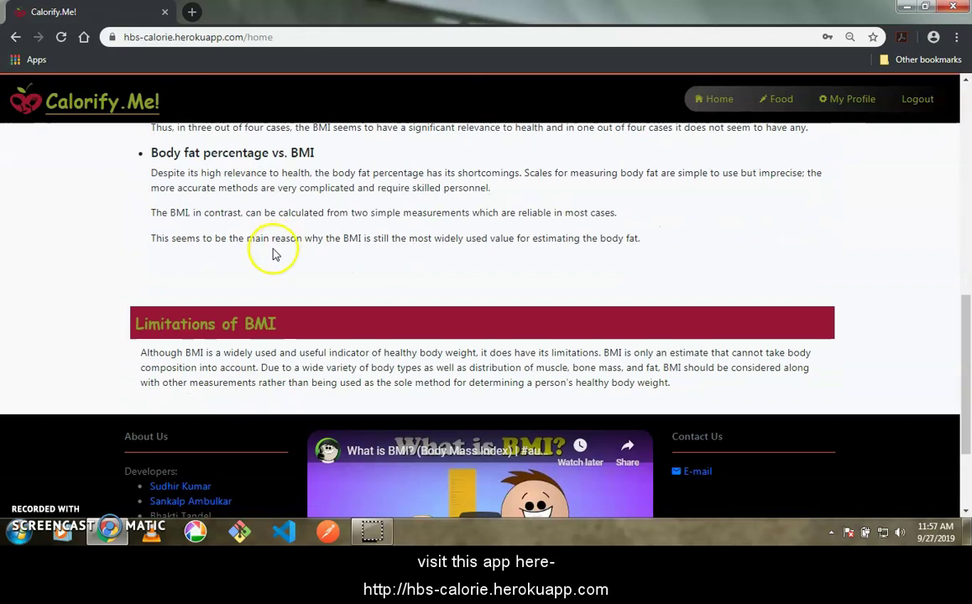
{"action": "scroll", "coordinate": [267, 249], "scroll_direction": "down", "scroll_amount": 1}
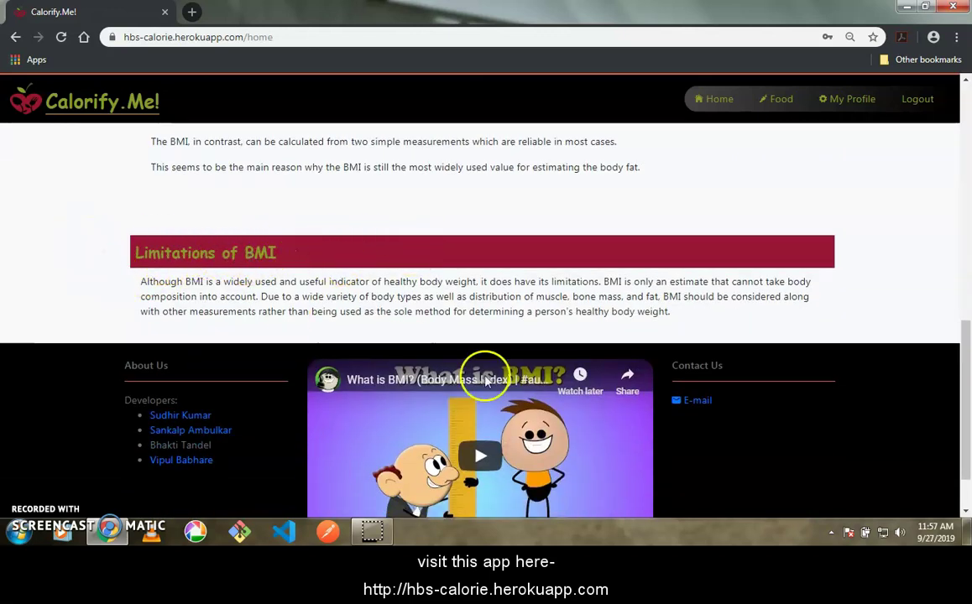
{"action": "scroll", "coordinate": [578, 354], "scroll_direction": "up", "scroll_amount": 4}
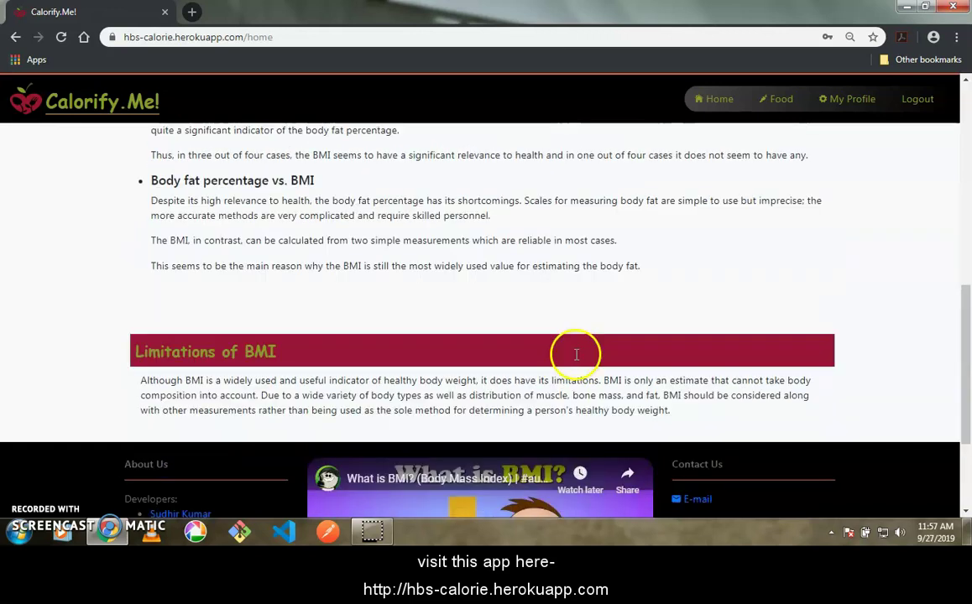
{"action": "scroll", "coordinate": [577, 354], "scroll_direction": "up", "scroll_amount": 3}
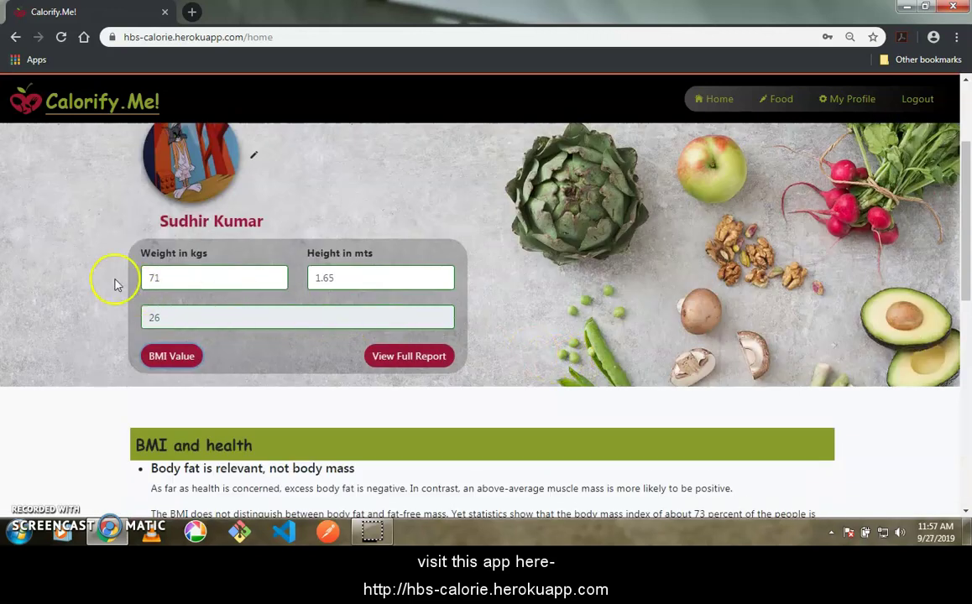
Open the full BMI report and bring its report card into view.
{"action": "left_click", "coordinate": [411, 357]}
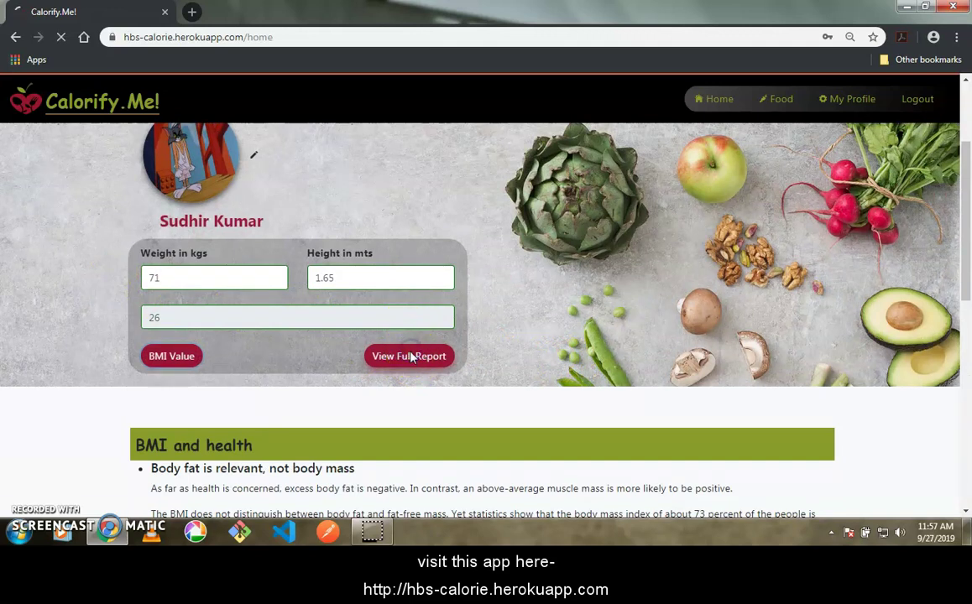
{"action": "left_click", "coordinate": [547, 324]}
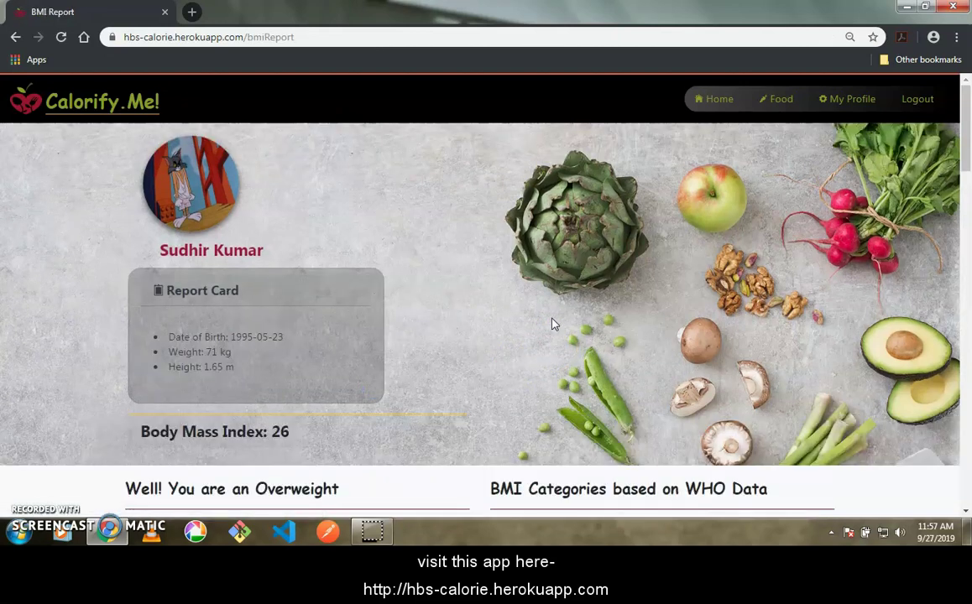
{"action": "left_click", "coordinate": [549, 304]}
{"action": "scroll", "coordinate": [551, 306], "scroll_direction": "down", "scroll_amount": 1}
{"action": "left_click", "coordinate": [543, 308]}
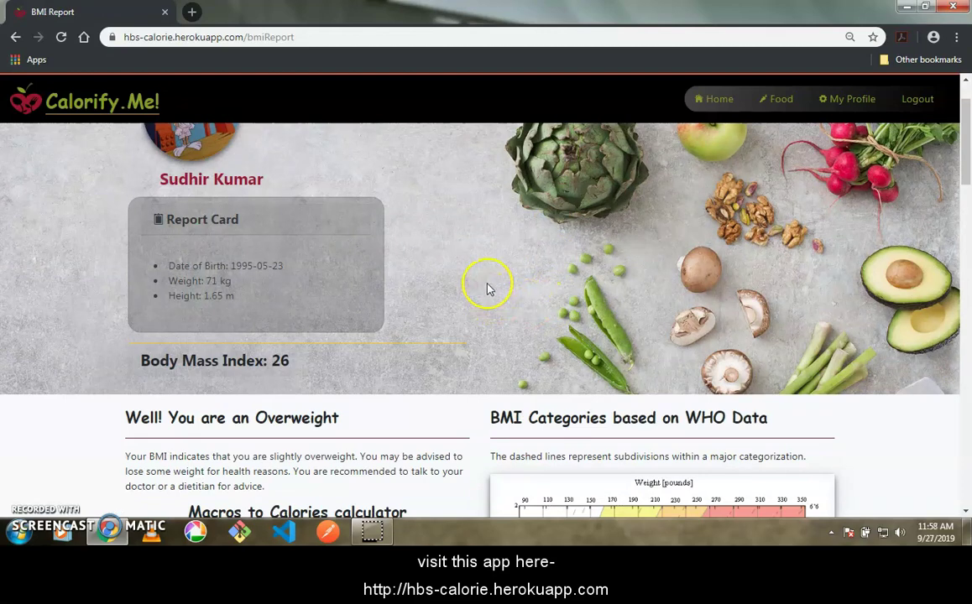
Examine the report's body mass index assessment, the WHO BMI categories chart and the Basal Metabolic Rate introduction.
{"action": "scroll", "coordinate": [489, 289], "scroll_direction": "down", "scroll_amount": 1}
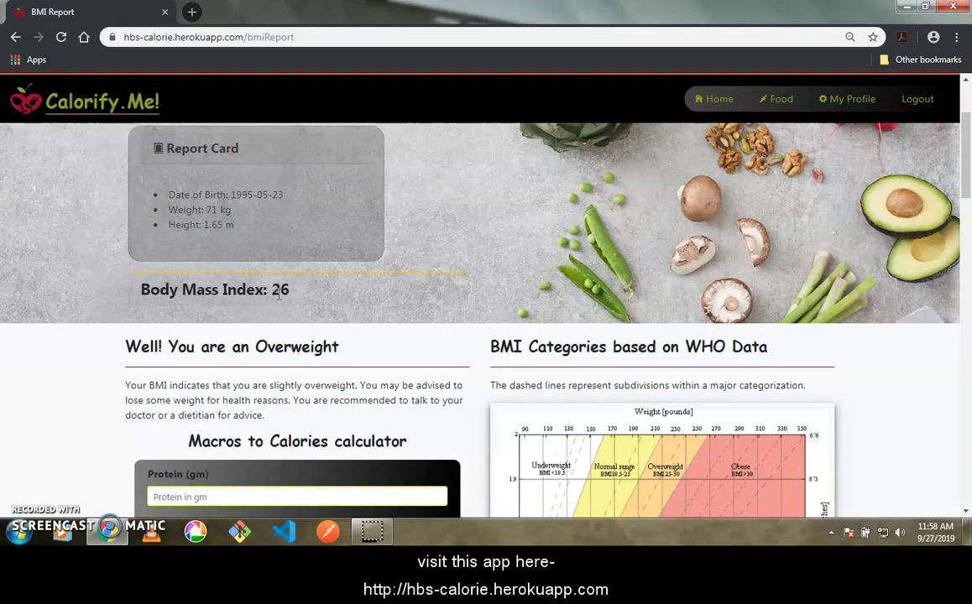
{"action": "scroll", "coordinate": [310, 294], "scroll_direction": "down", "scroll_amount": 1}
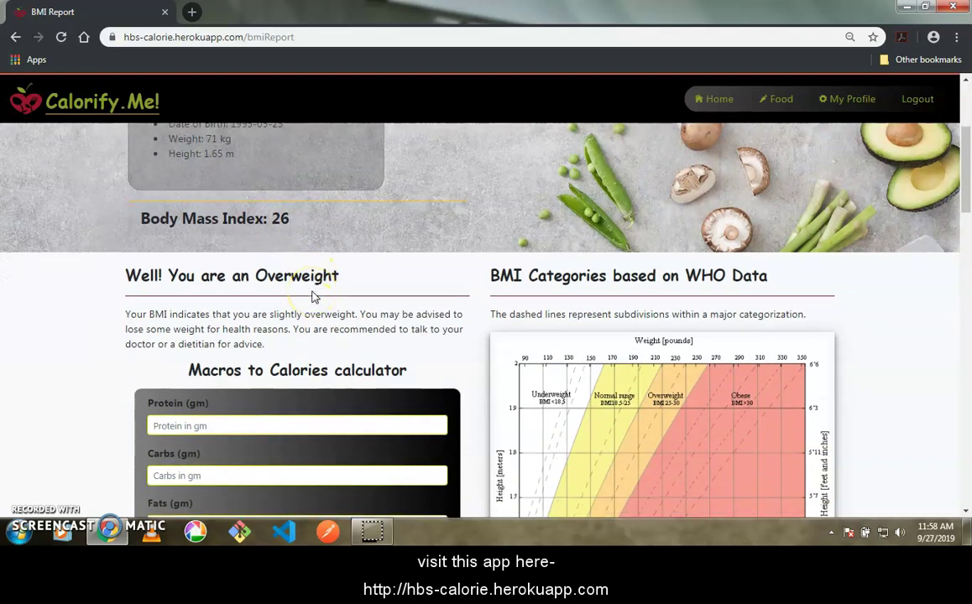
{"action": "scroll", "coordinate": [312, 294], "scroll_direction": "down", "scroll_amount": 1}
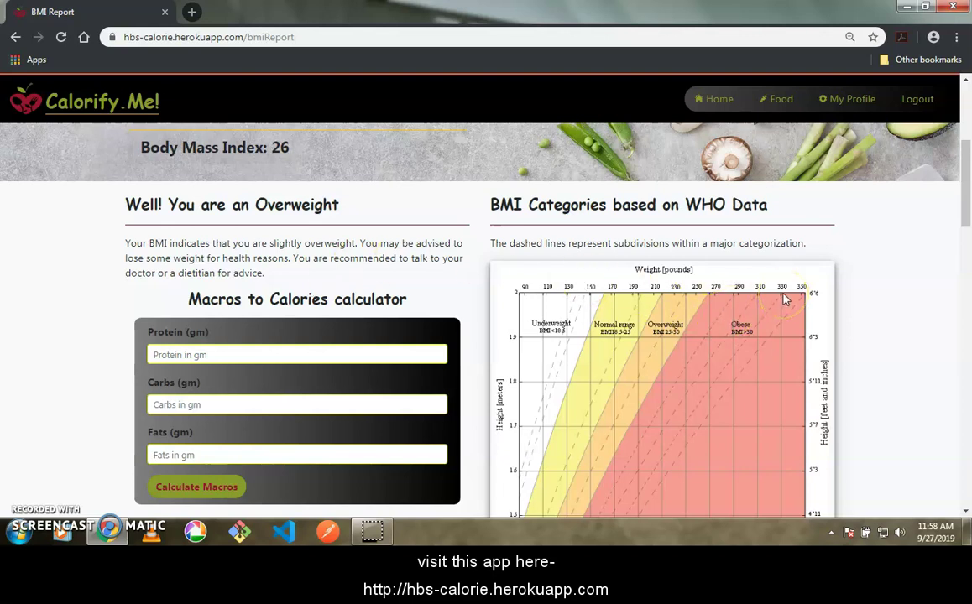
{"action": "scroll", "coordinate": [785, 300], "scroll_direction": "down", "scroll_amount": 1}
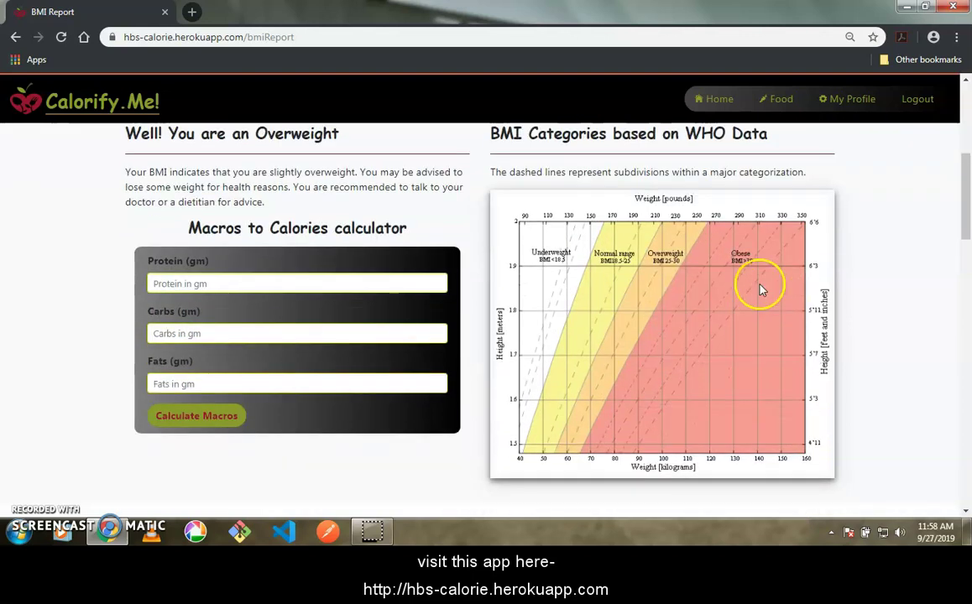
{"action": "left_click", "coordinate": [638, 341]}
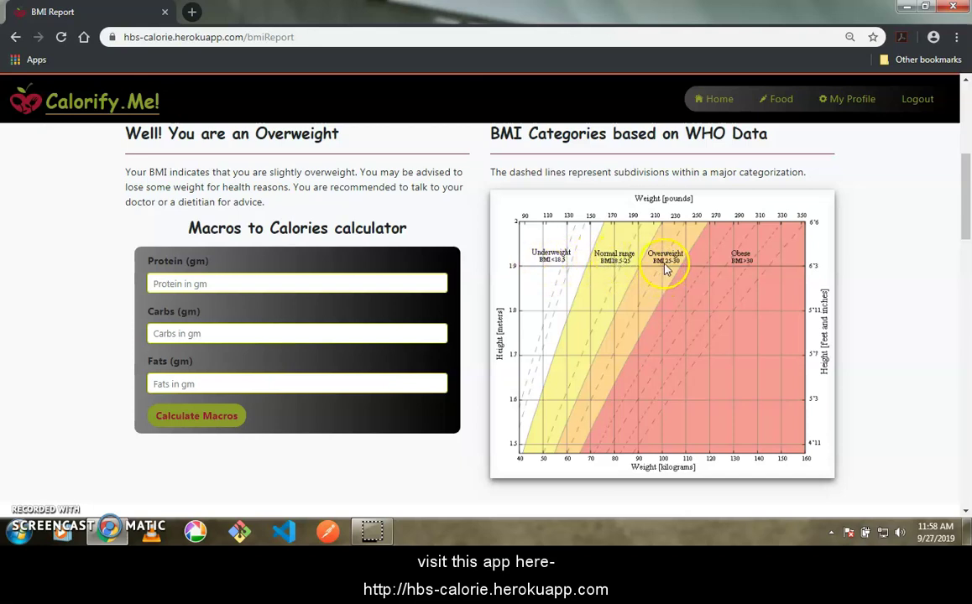
{"action": "scroll", "coordinate": [746, 262], "scroll_direction": "up", "scroll_amount": 1}
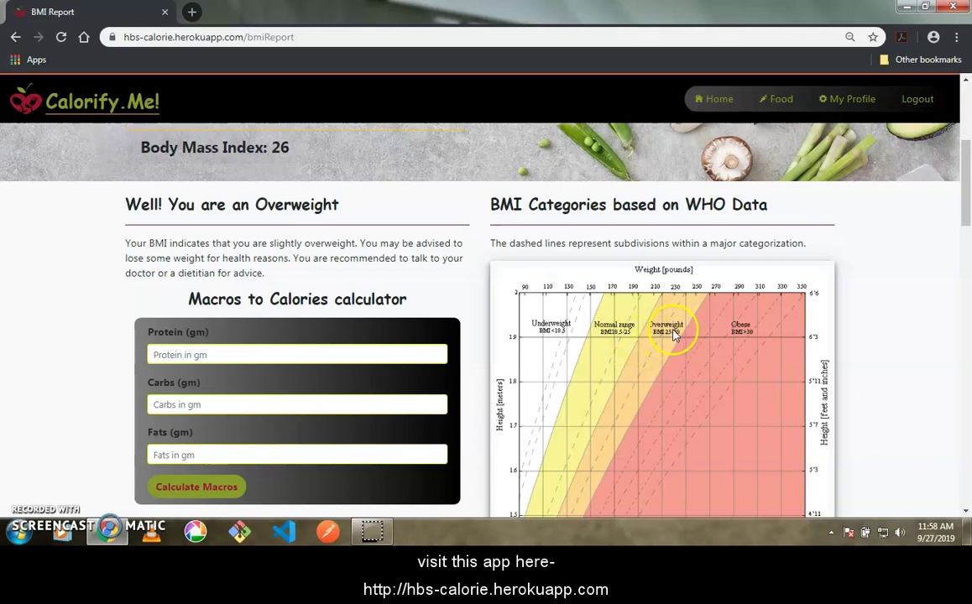
{"action": "scroll", "coordinate": [504, 310], "scroll_direction": "down", "scroll_amount": 2}
{"action": "scroll", "coordinate": [504, 309], "scroll_direction": "down", "scroll_amount": 1}
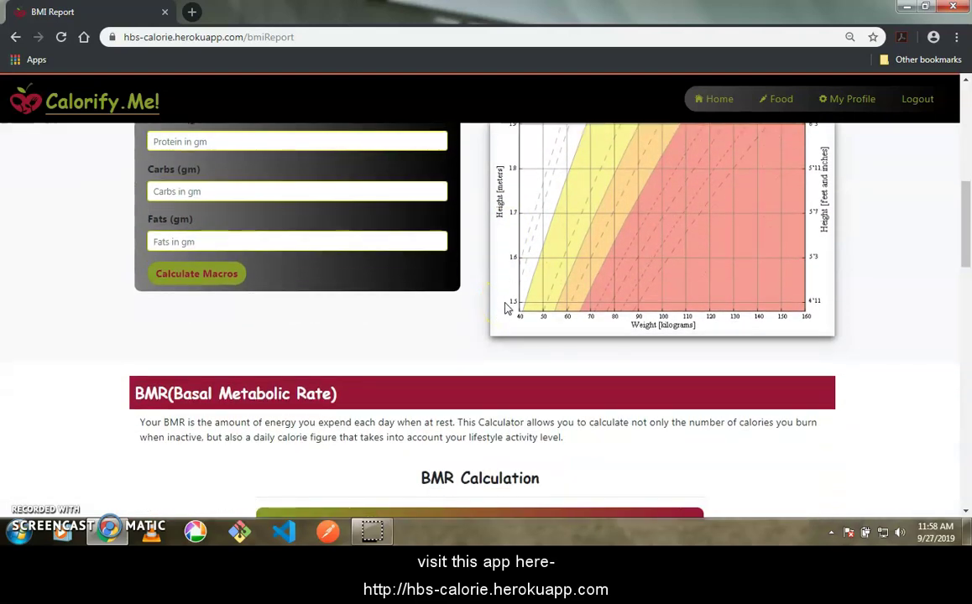
{"action": "scroll", "coordinate": [506, 310], "scroll_direction": "down", "scroll_amount": 1}
{"action": "scroll", "coordinate": [505, 309], "scroll_direction": "up", "scroll_amount": 1}
{"action": "scroll", "coordinate": [506, 302], "scroll_direction": "down", "scroll_amount": 1}
Calculate the calories from 56 g protein, 30 g carbs and 21 g fats in the Macros to Calories calculator, and dismiss the result.
{"action": "scroll", "coordinate": [508, 297], "scroll_direction": "up", "scroll_amount": 1}
{"action": "scroll", "coordinate": [508, 298], "scroll_direction": "up", "scroll_amount": 2}
{"action": "left_click", "coordinate": [163, 257]}
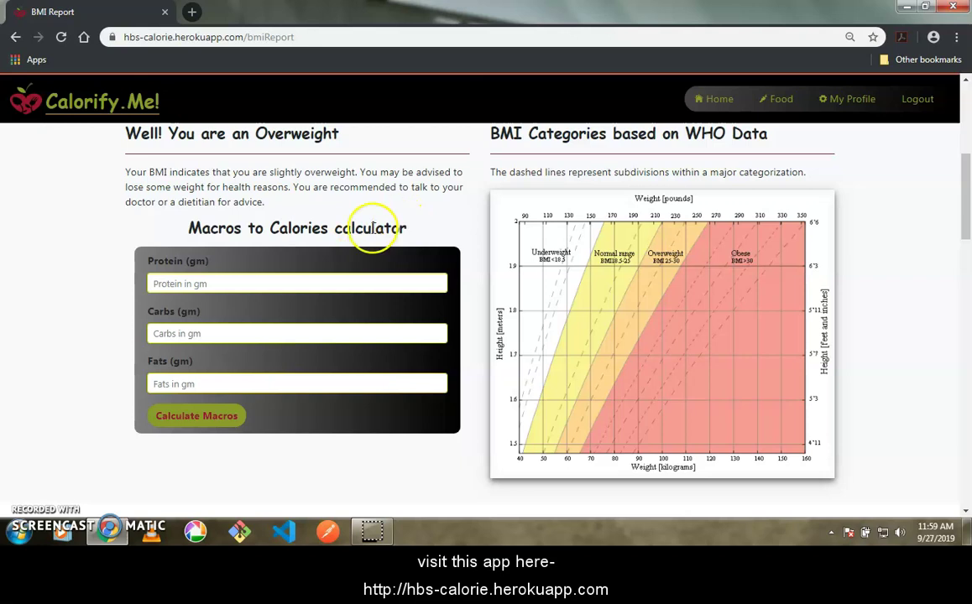
{"action": "left_click", "coordinate": [165, 286]}
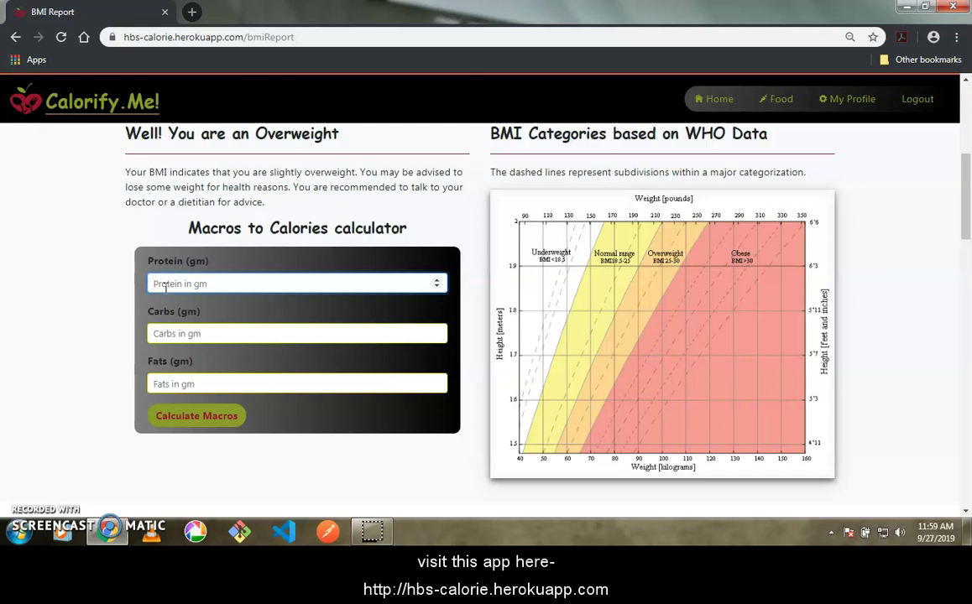
{"action": "type", "text": "56"}
{"action": "left_click", "coordinate": [167, 338]}
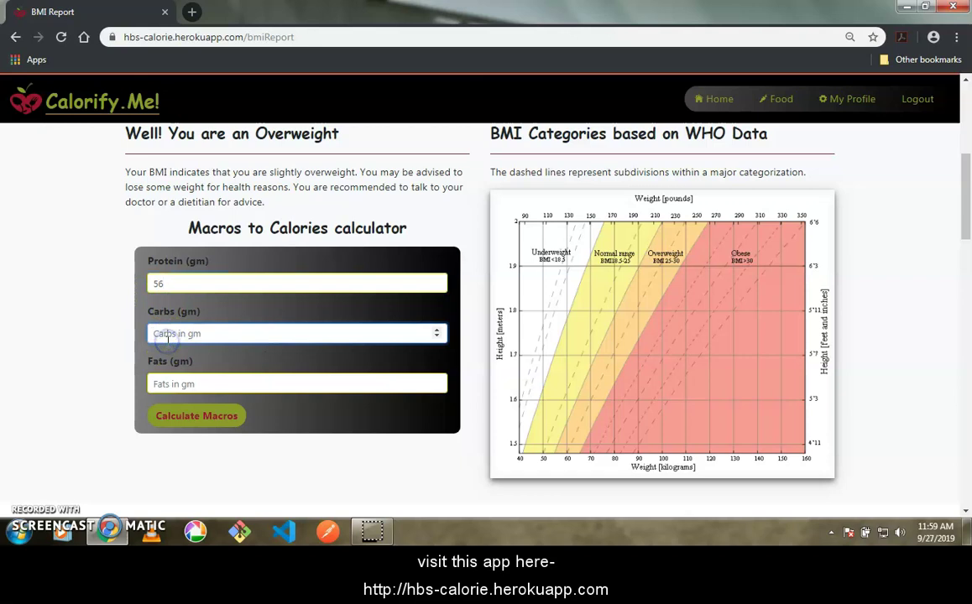
{"action": "type", "text": "30"}
{"action": "left_click", "coordinate": [171, 384]}
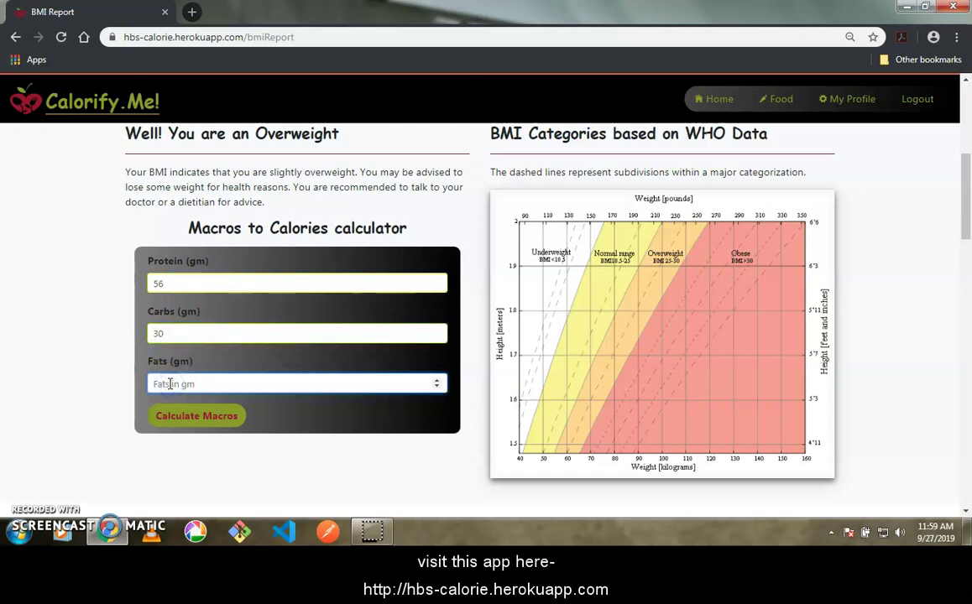
{"action": "type", "text": "21"}
{"action": "left_click", "coordinate": [174, 418]}
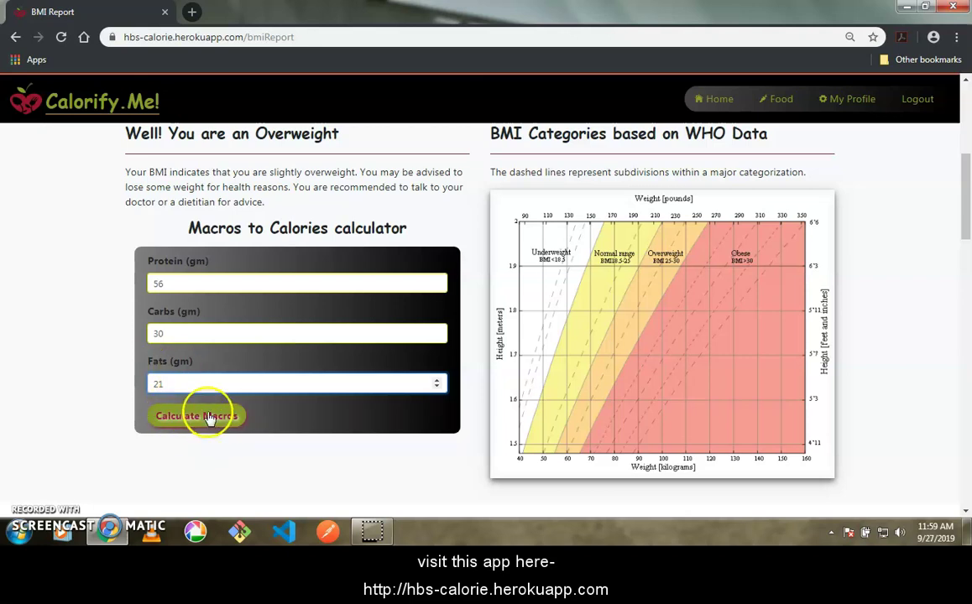
{"action": "left_click", "coordinate": [198, 417]}
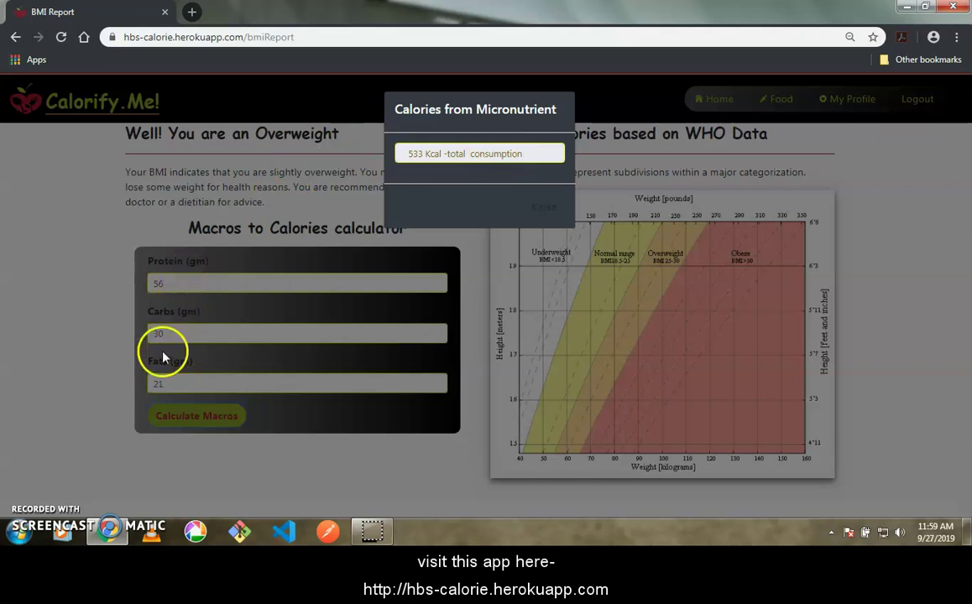
{"action": "left_click", "coordinate": [544, 213]}
In the BMR Calculation form, set the age to 24 and the gender to Male.
{"action": "scroll", "coordinate": [576, 302], "scroll_direction": "down", "scroll_amount": 1}
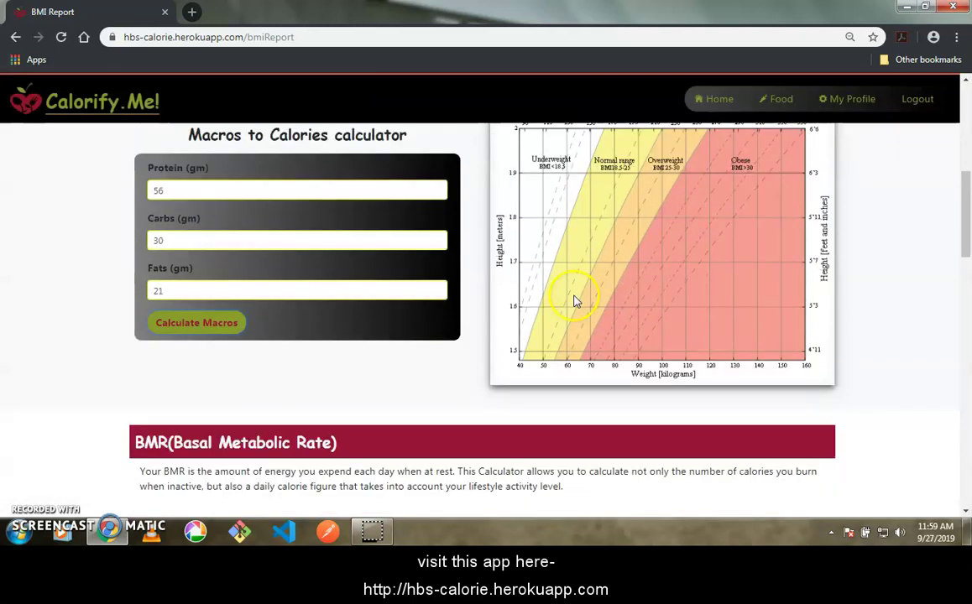
{"action": "scroll", "coordinate": [578, 290], "scroll_direction": "down", "scroll_amount": 2}
{"action": "scroll", "coordinate": [579, 292], "scroll_direction": "up", "scroll_amount": 1}
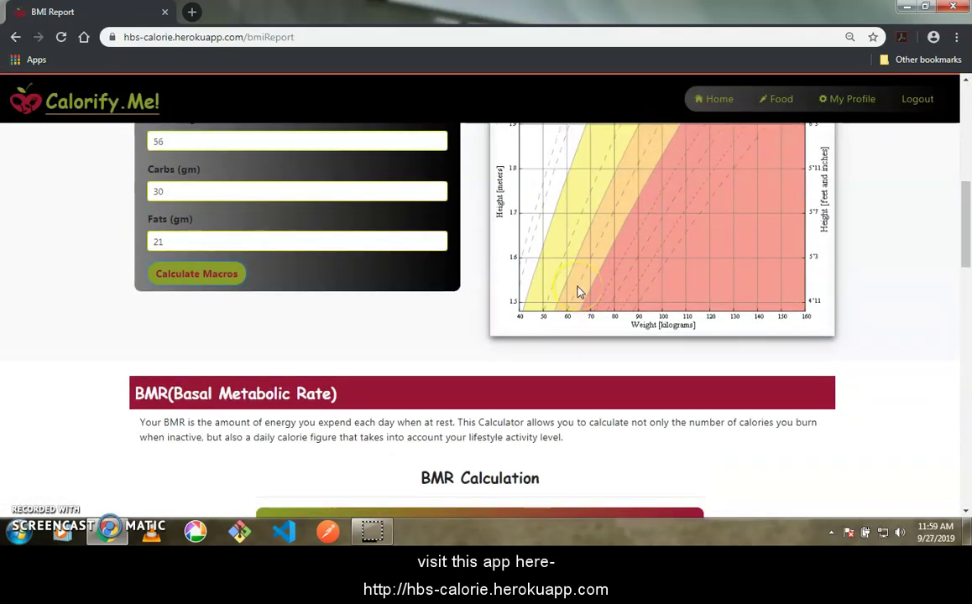
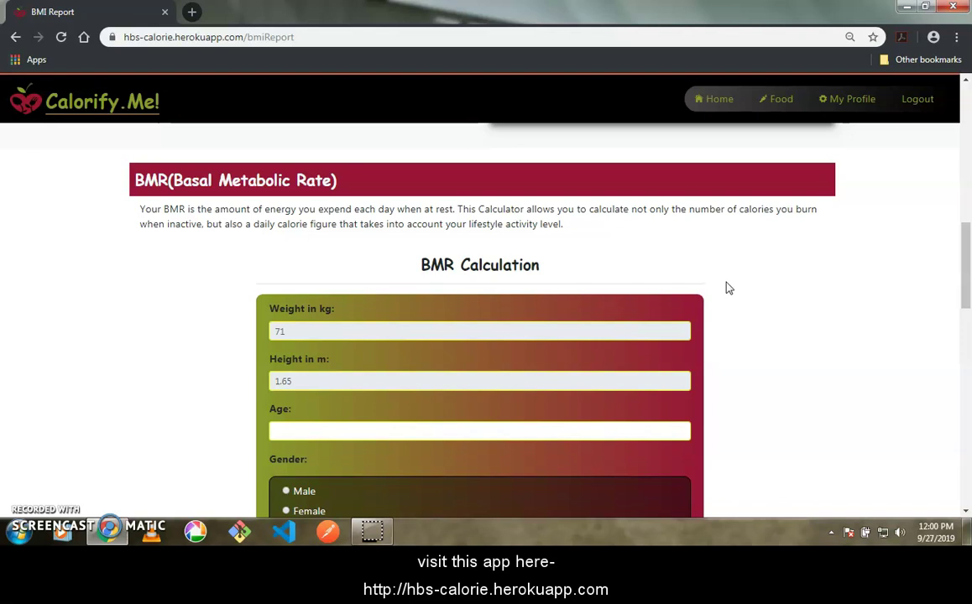
{"action": "scroll", "coordinate": [770, 279], "scroll_direction": "down", "scroll_amount": 1}
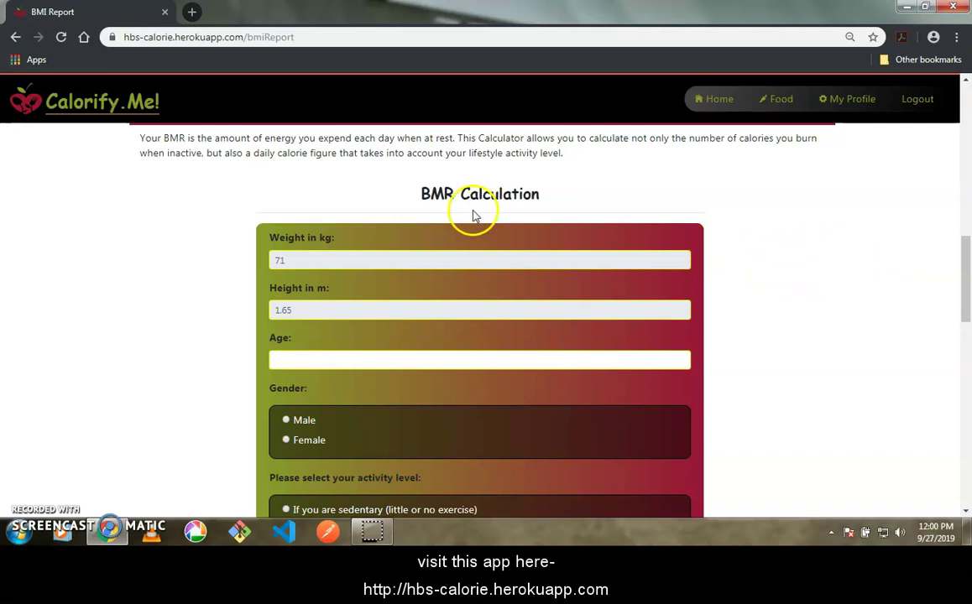
{"action": "scroll", "coordinate": [629, 252], "scroll_direction": "down", "scroll_amount": 1}
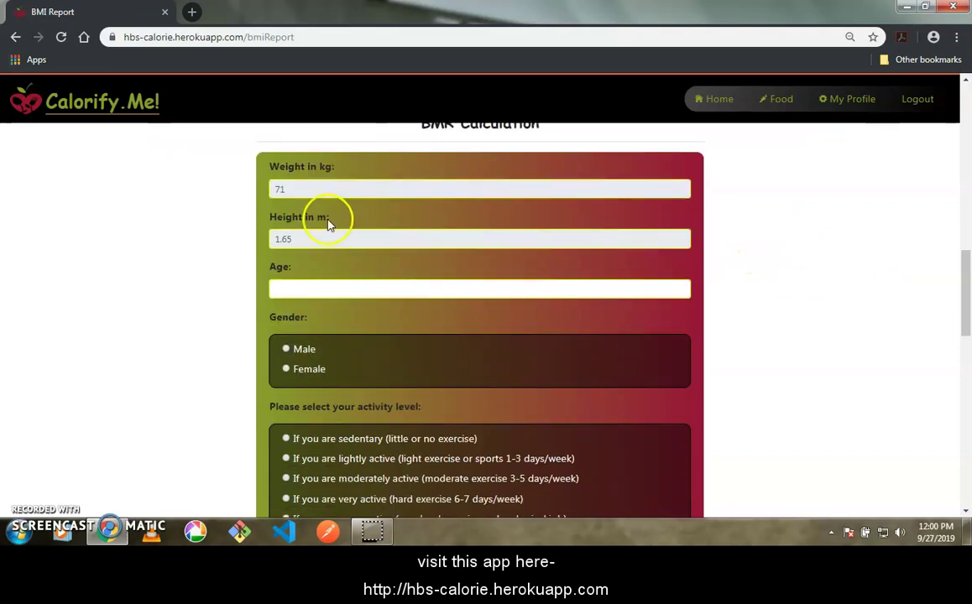
{"action": "scroll", "coordinate": [744, 275], "scroll_direction": "up", "scroll_amount": 2}
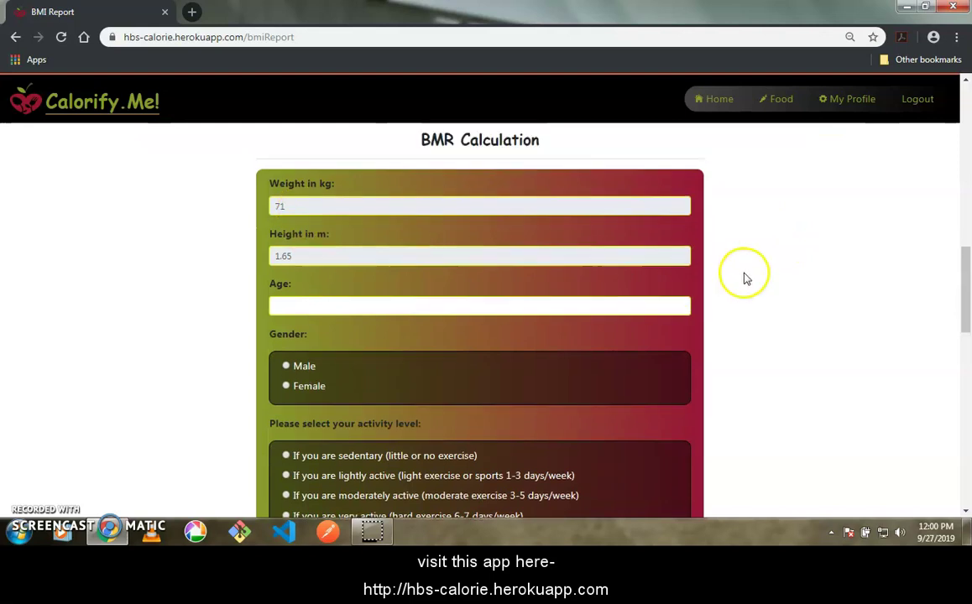
{"action": "scroll", "coordinate": [770, 277], "scroll_direction": "down", "scroll_amount": 2}
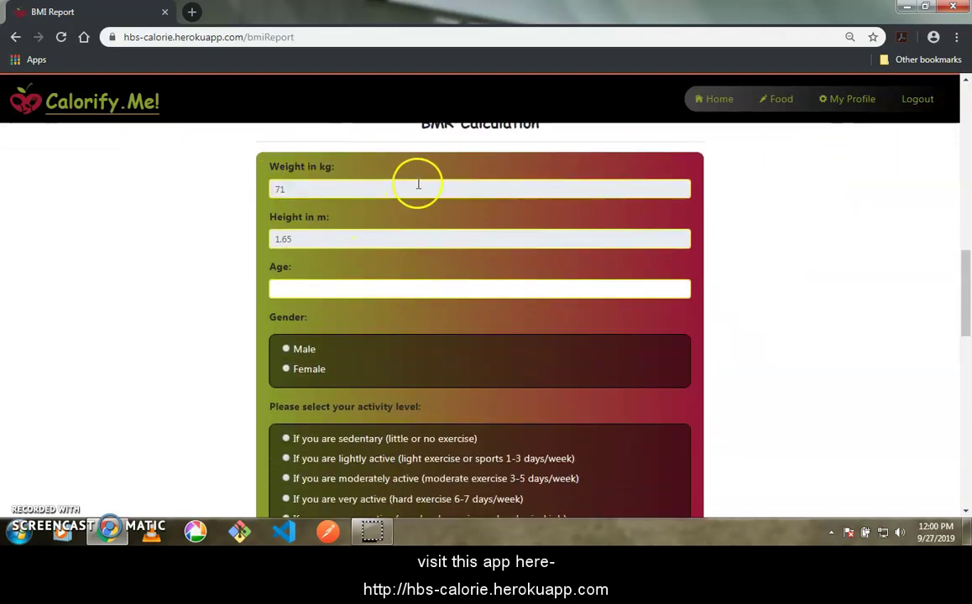
{"action": "left_click", "coordinate": [274, 288]}
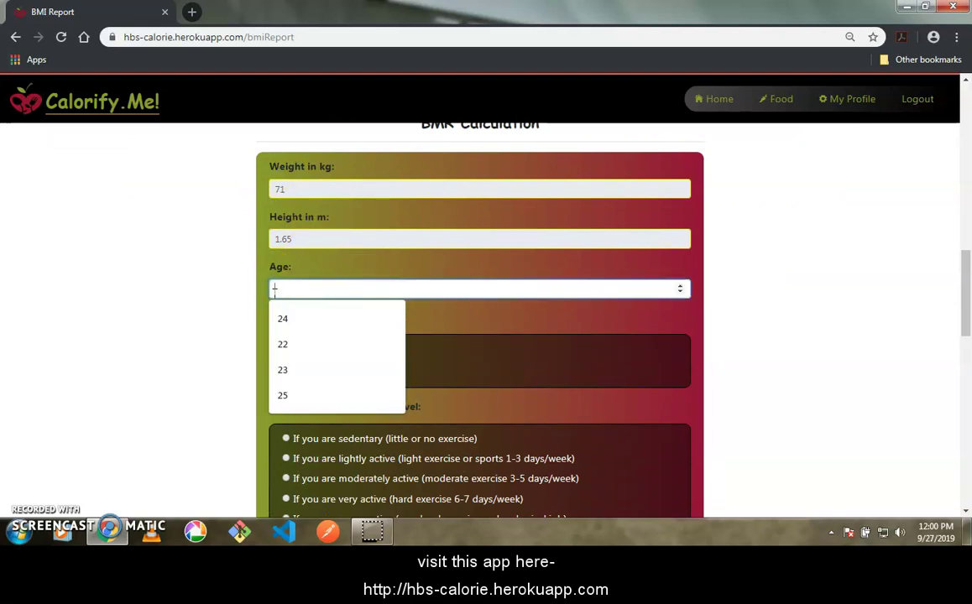
{"action": "type", "text": "2222222224"}
{"action": "key", "text": "BackSpace"}
{"action": "key", "text": "BackSpace"}
{"action": "key", "text": "BackSpace"}
{"action": "key", "text": "BackSpace"}
{"action": "key", "text": "BackSpace"}
{"action": "key", "text": "BackSpace"}
{"action": "key", "text": "BackSpace"}
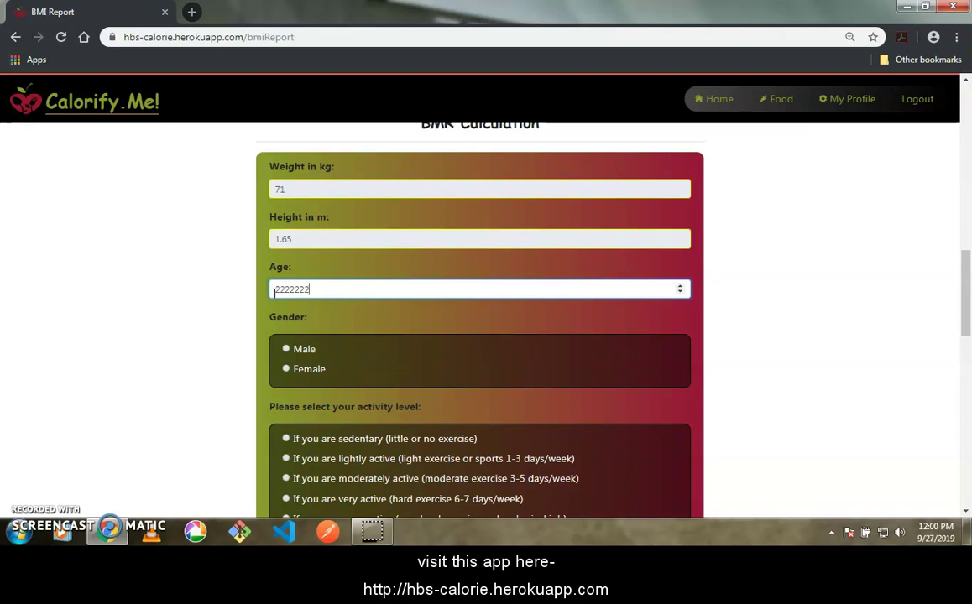
{"action": "key", "text": "BackSpace"}
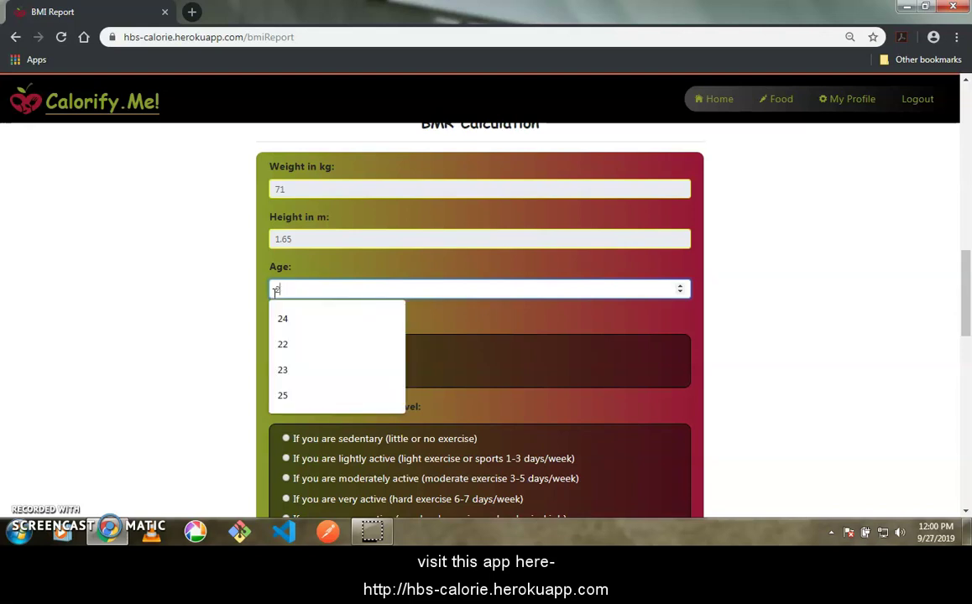
{"action": "left_click", "coordinate": [285, 318]}
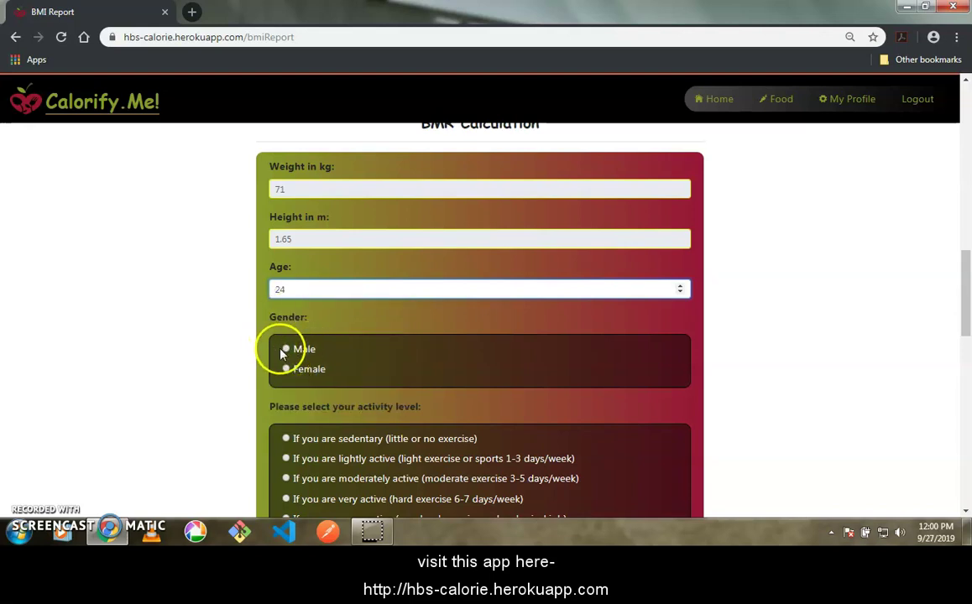
{"action": "left_click", "coordinate": [286, 349]}
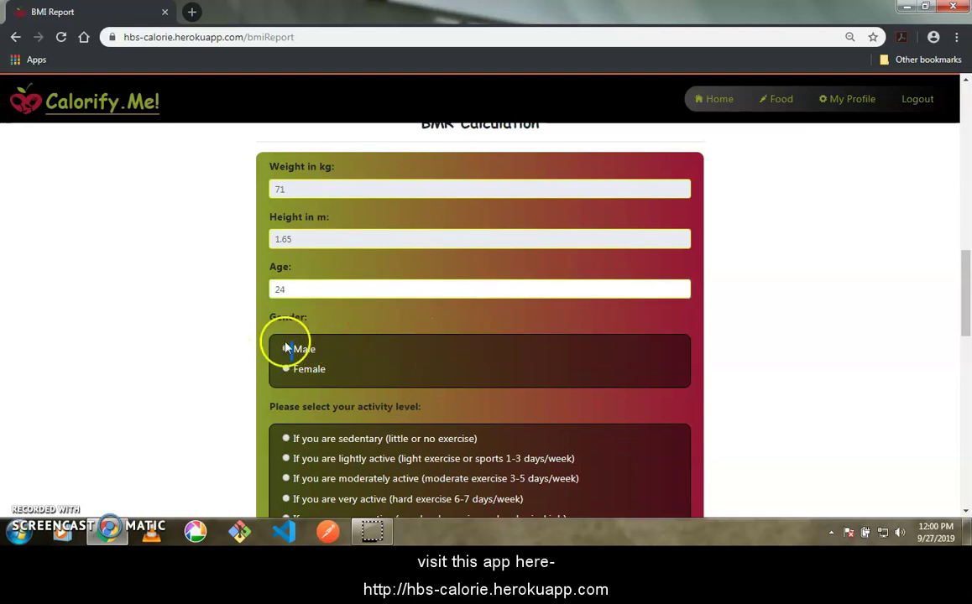
Choose the very active level (hard exercise 6-7 days/week) and calculate the BMR.
{"action": "scroll", "coordinate": [377, 354], "scroll_direction": "down", "scroll_amount": 2}
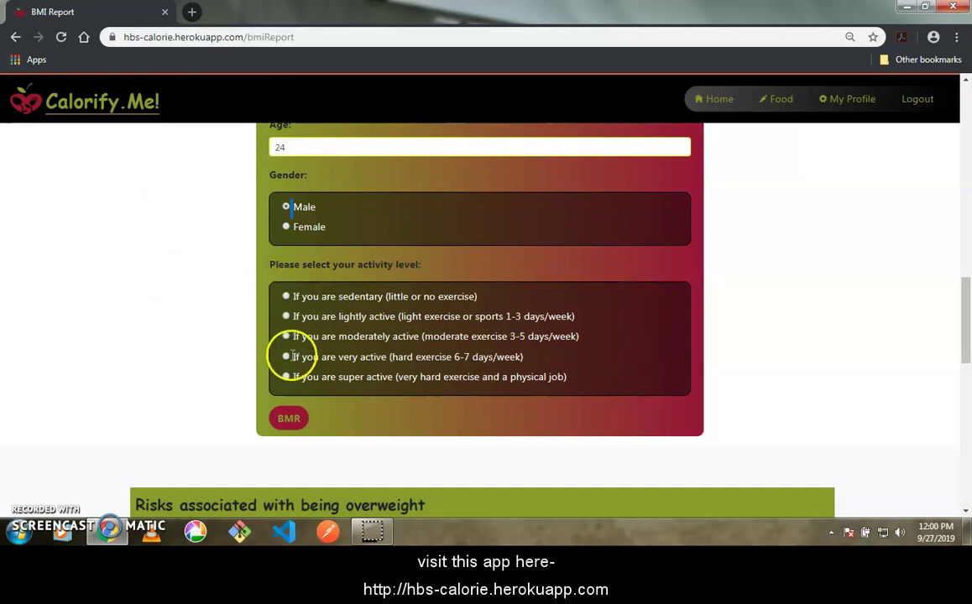
{"action": "scroll", "coordinate": [613, 324], "scroll_direction": "down", "scroll_amount": 1}
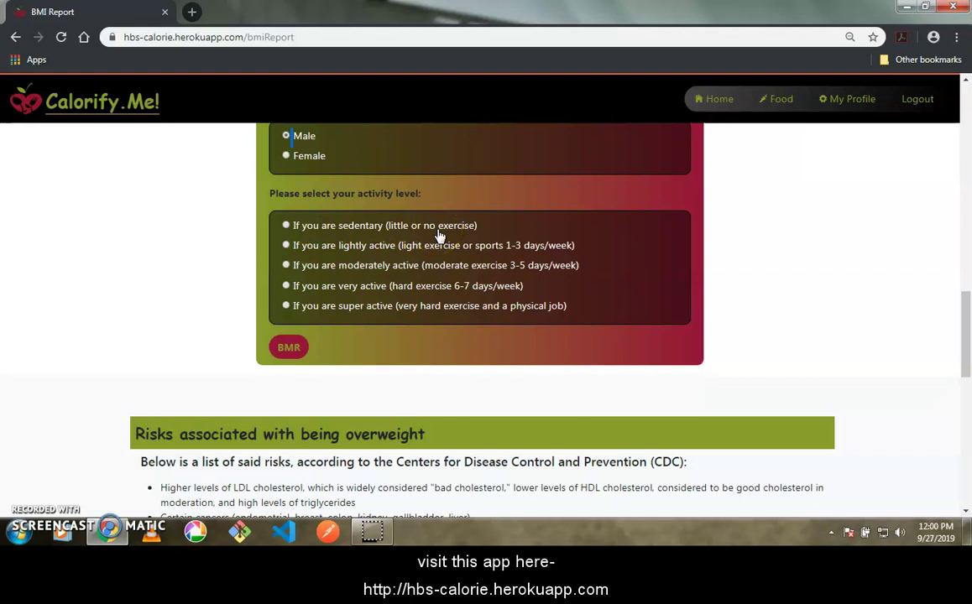
{"action": "left_click", "coordinate": [286, 285]}
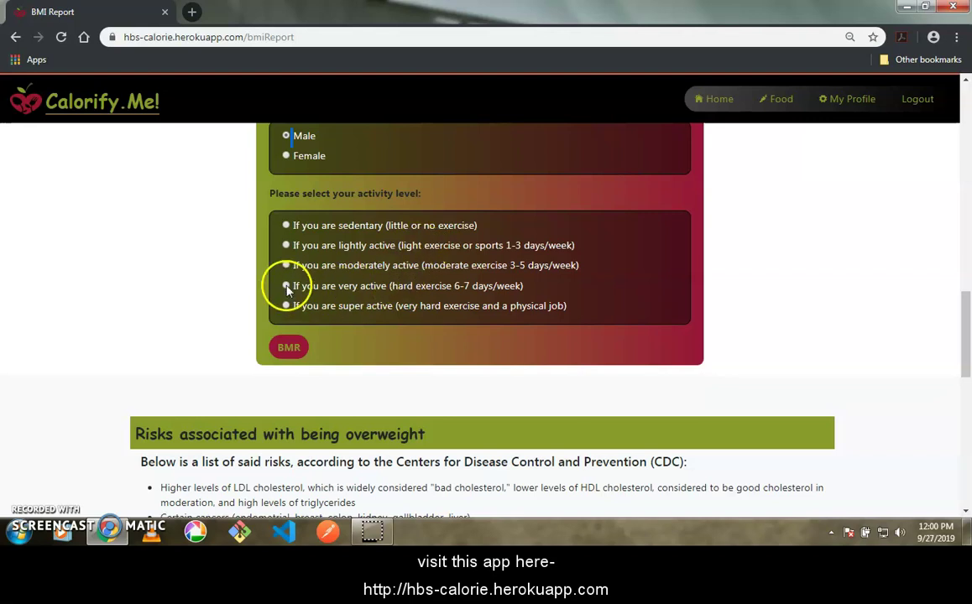
{"action": "left_click", "coordinate": [291, 344]}
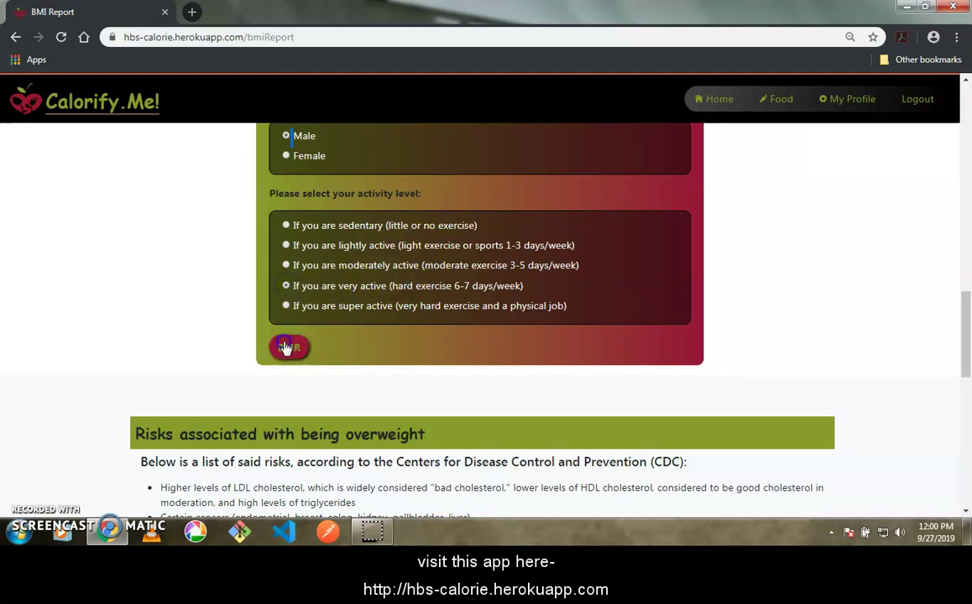
Read the BMR result and its summary, highlighting the estimated calories for maintaining the current weight.
{"action": "scroll", "coordinate": [816, 334], "scroll_direction": "down", "scroll_amount": 3}
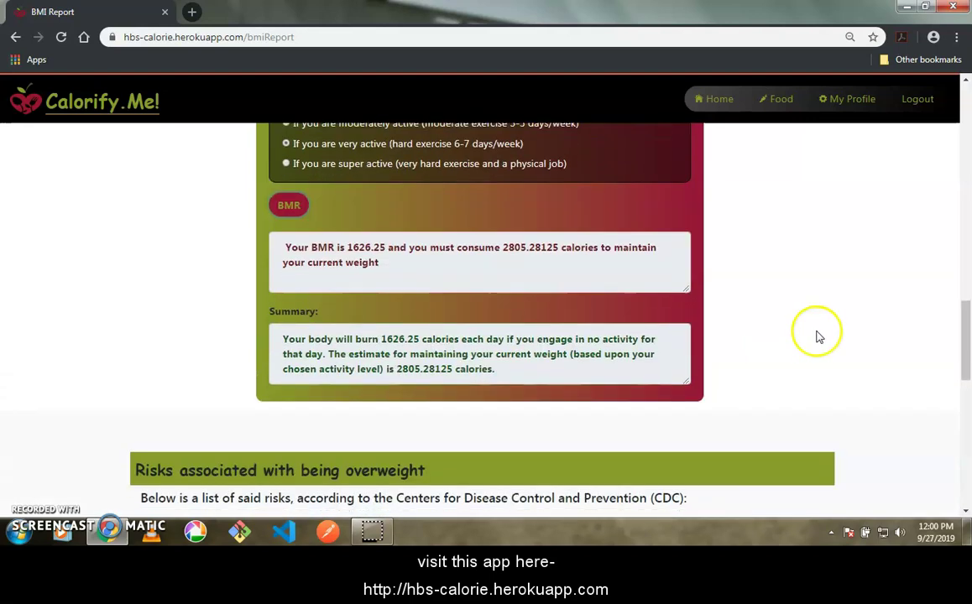
{"action": "mouse_move", "coordinate": [286, 256]}
{"action": "left_mouse_down"}
{"action": "mouse_move", "coordinate": [285, 245]}
{"action": "mouse_move", "coordinate": [357, 257]}
{"action": "left_mouse_up"}
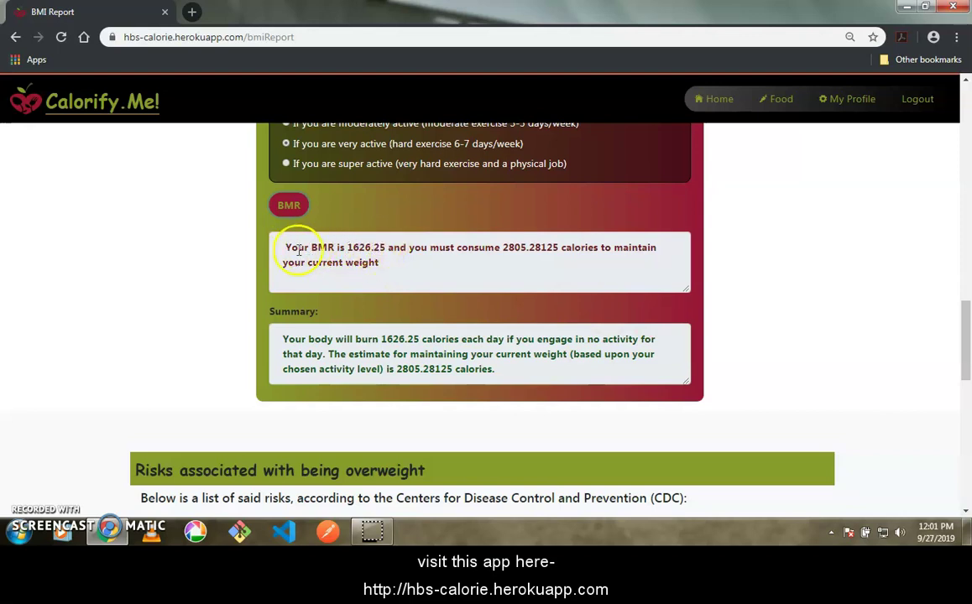
{"action": "left_click", "coordinate": [355, 245]}
{"action": "double_click", "coordinate": [386, 246]}
{"action": "left_click", "coordinate": [382, 246]}
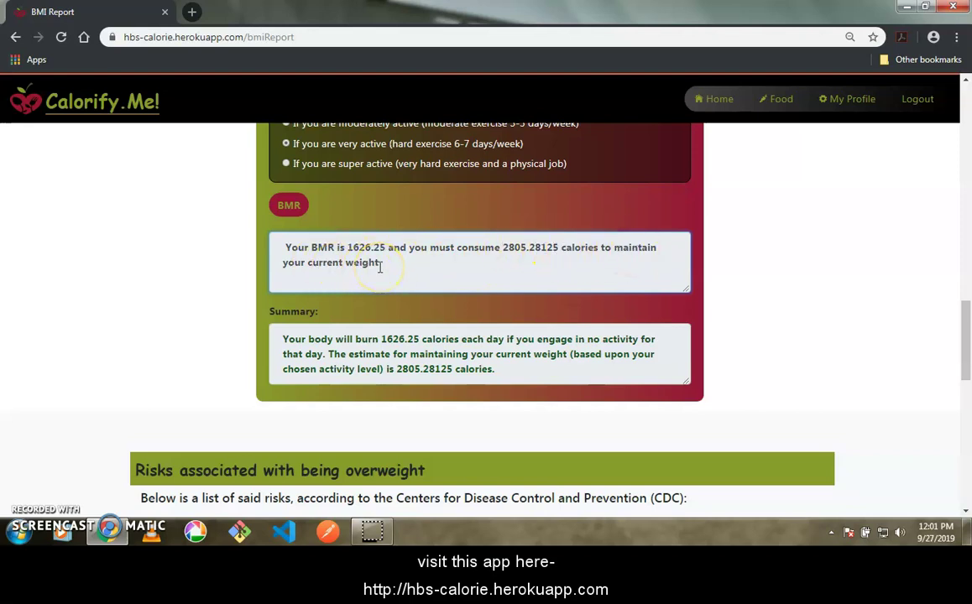
{"action": "scroll", "coordinate": [380, 267], "scroll_direction": "down", "scroll_amount": 1}
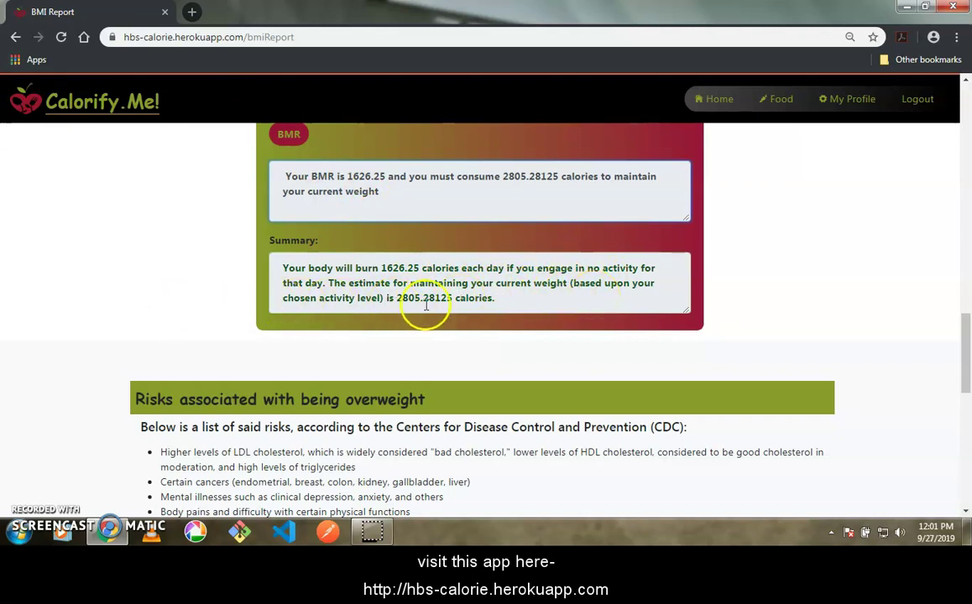
{"action": "left_click_drag", "start_coordinate": [448, 299], "coordinate": [401, 300]}
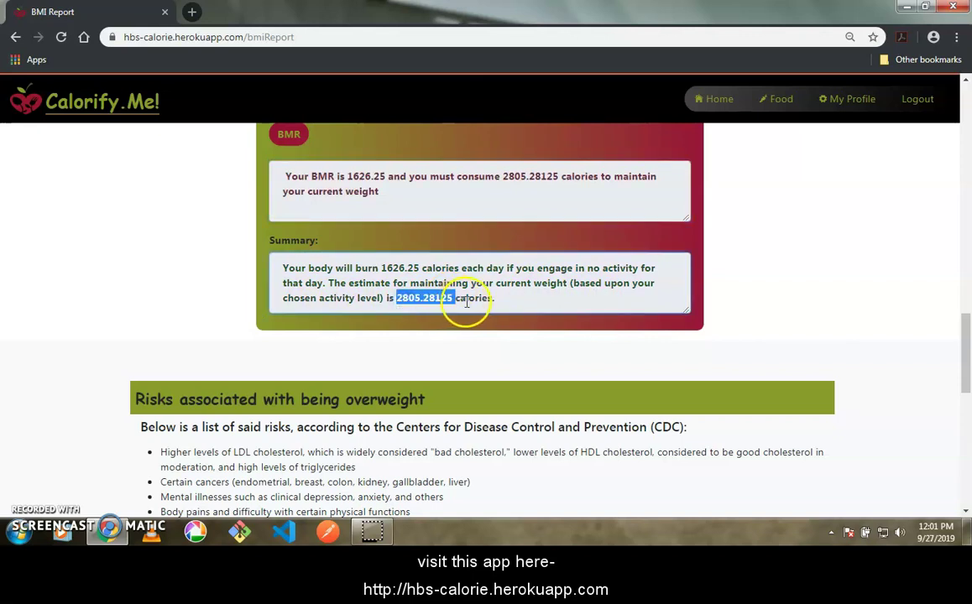
{"action": "left_click", "coordinate": [498, 293]}
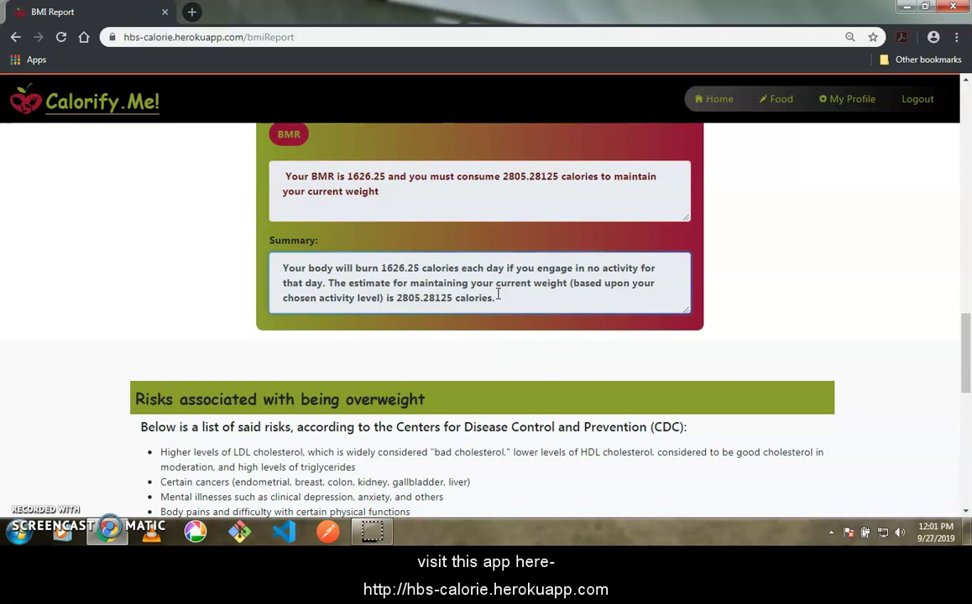
{"action": "left_click", "coordinate": [511, 334]}
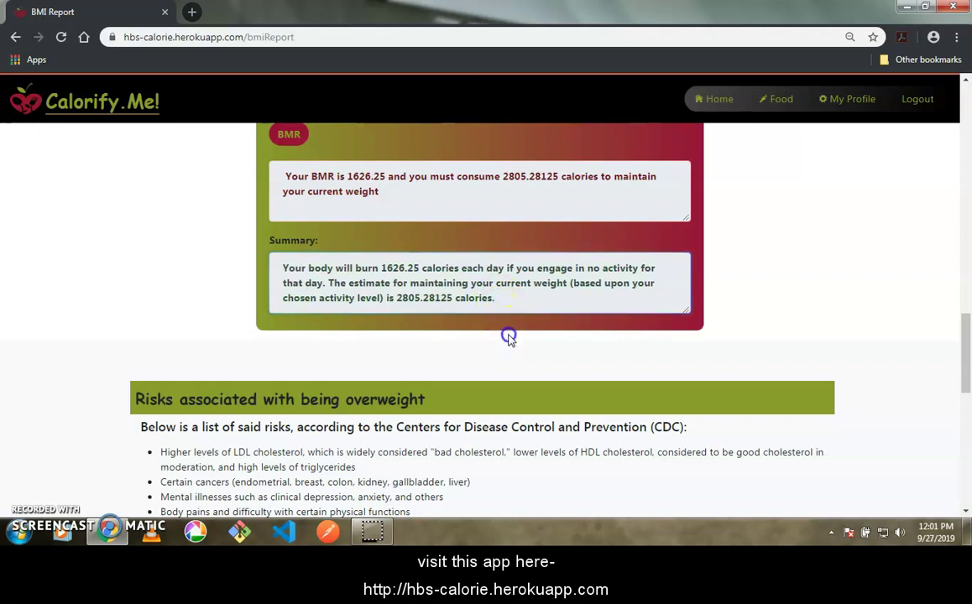
Read the report's sections on risks associated with being overweight and on BMI and health.
{"action": "scroll", "coordinate": [510, 341], "scroll_direction": "down", "scroll_amount": 1}
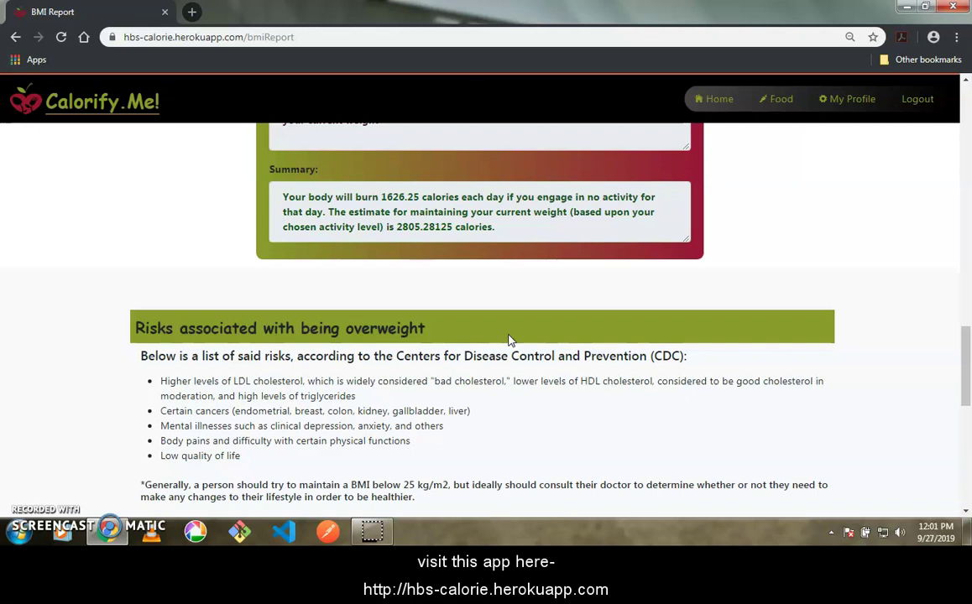
{"action": "scroll", "coordinate": [510, 341], "scroll_direction": "up", "scroll_amount": 1}
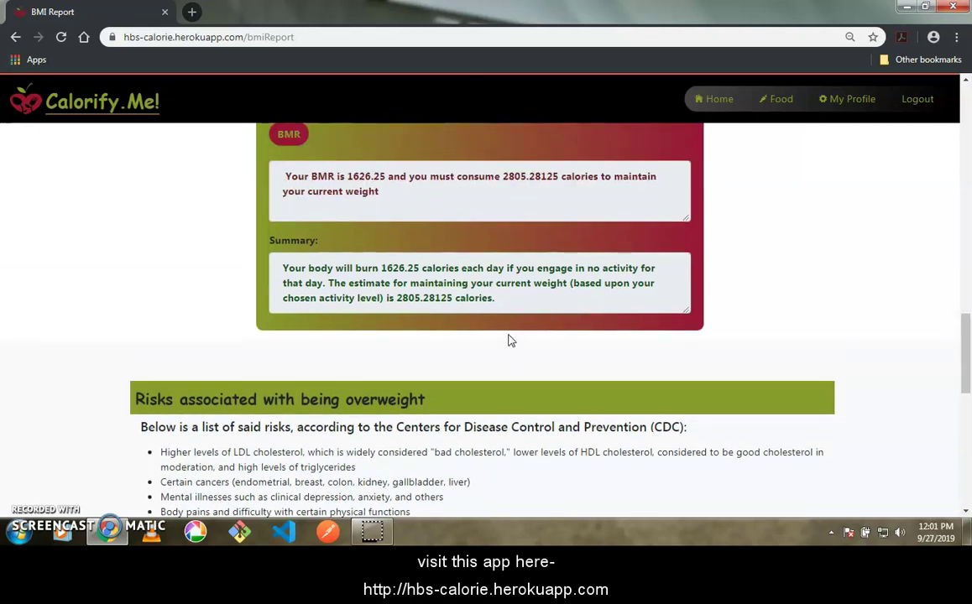
{"action": "left_click", "coordinate": [484, 354]}
{"action": "scroll", "coordinate": [485, 352], "scroll_direction": "down", "scroll_amount": 1}
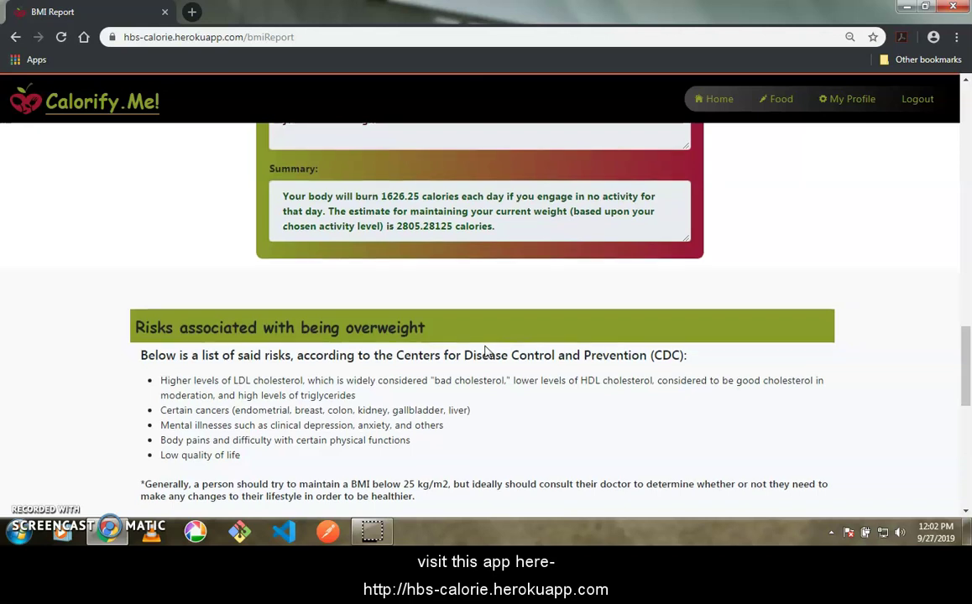
{"action": "scroll", "coordinate": [485, 353], "scroll_direction": "down", "scroll_amount": 1}
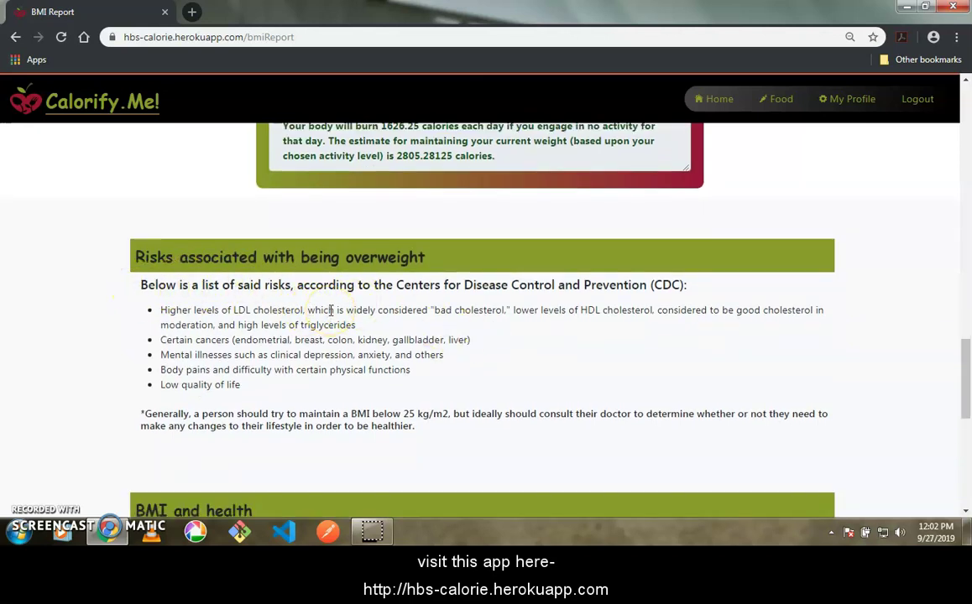
{"action": "scroll", "coordinate": [330, 311], "scroll_direction": "down", "scroll_amount": 1}
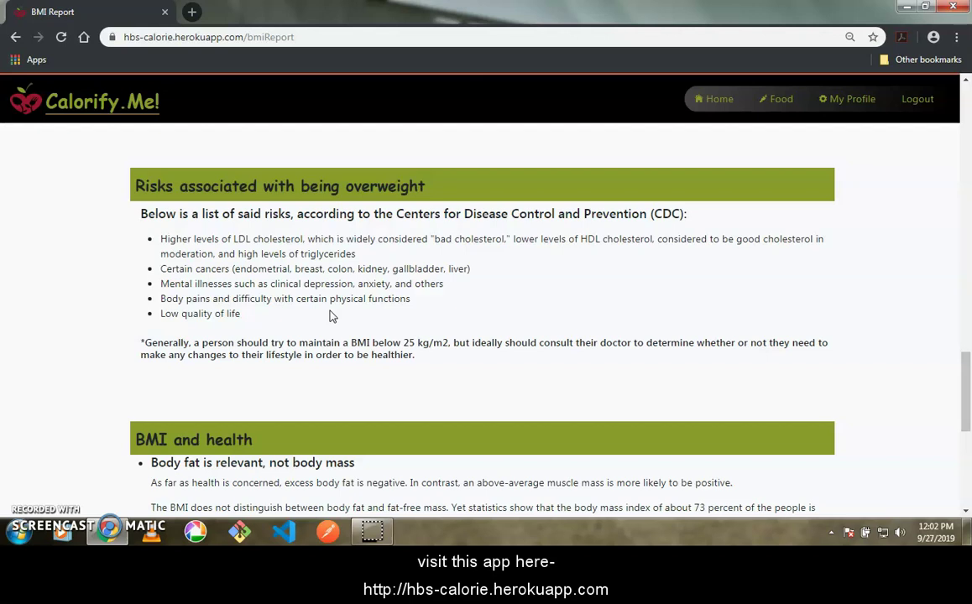
{"action": "scroll", "coordinate": [330, 316], "scroll_direction": "down", "scroll_amount": 3}
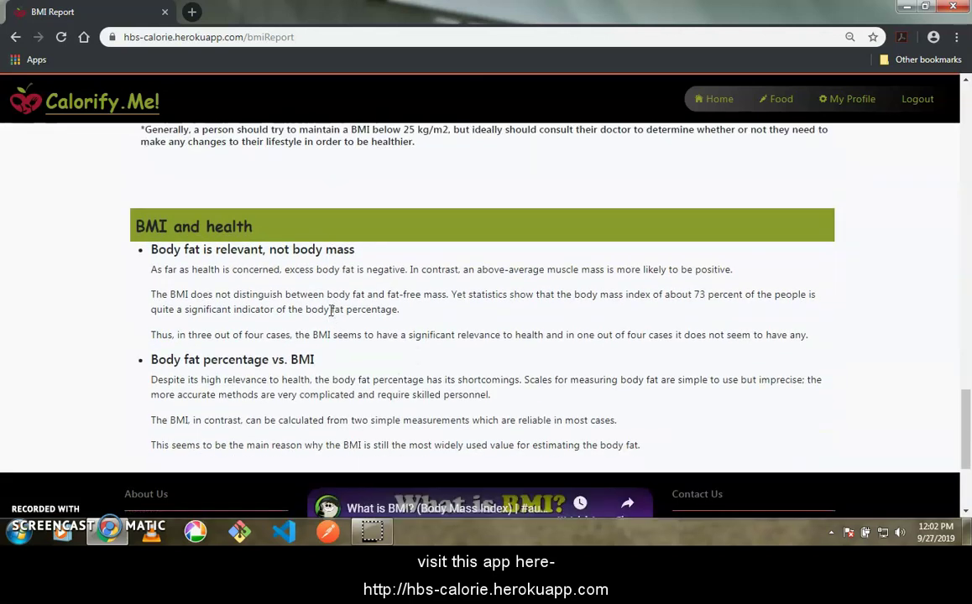
Review the BMI report again, from the report card and BMI categories through the macros calculator to the BMR calculation and summary.
{"action": "scroll", "coordinate": [330, 311], "scroll_direction": "up", "scroll_amount": 4}
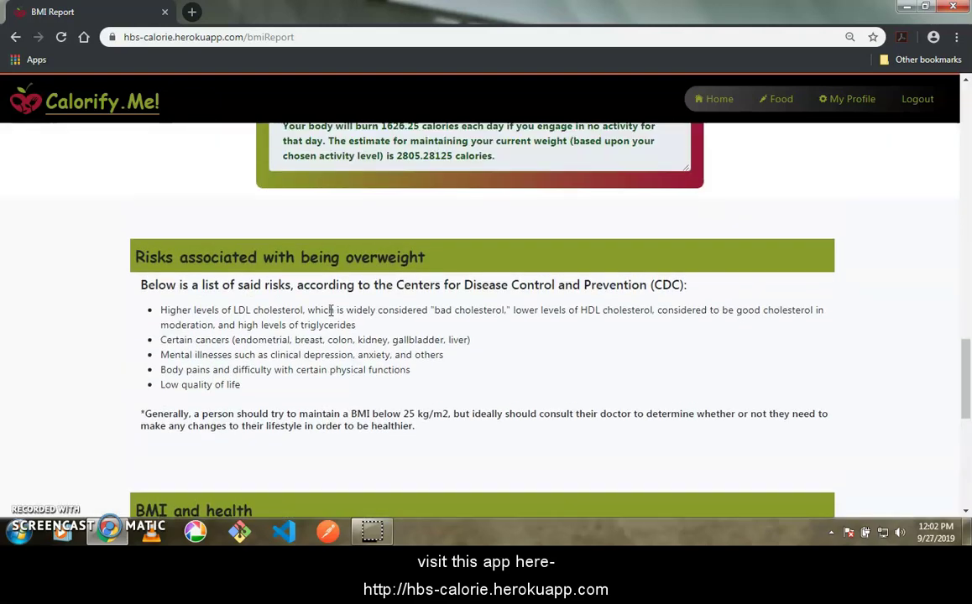
{"action": "scroll", "coordinate": [331, 311], "scroll_direction": "up", "scroll_amount": 6}
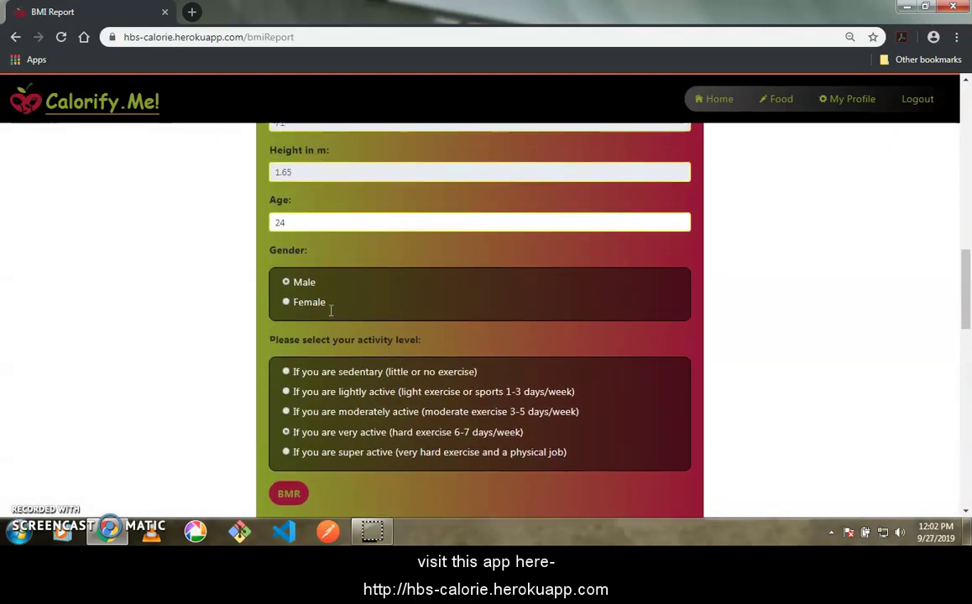
{"action": "scroll", "coordinate": [331, 310], "scroll_direction": "up", "scroll_amount": 8}
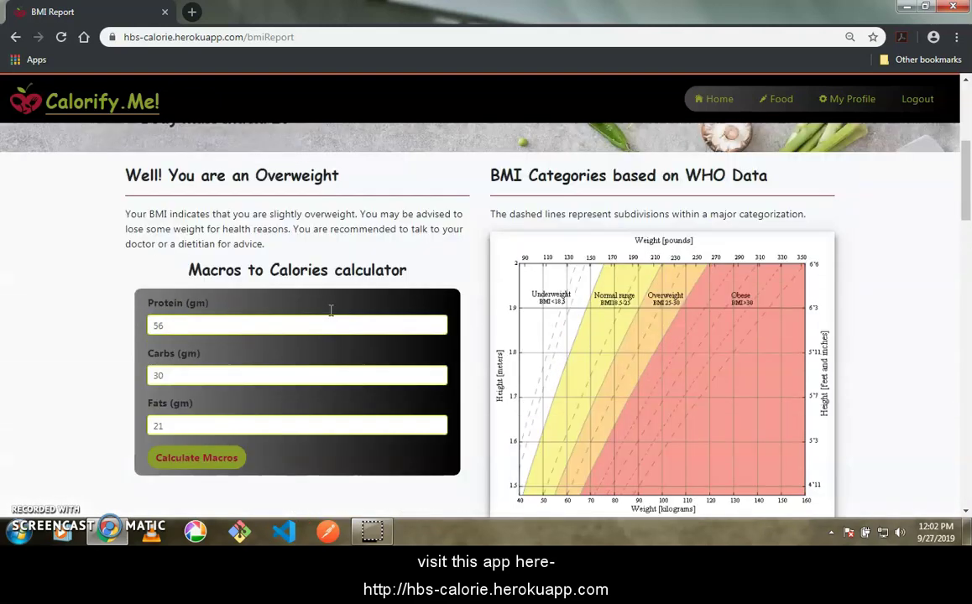
{"action": "scroll", "coordinate": [331, 312], "scroll_direction": "up", "scroll_amount": 1}
{"action": "scroll", "coordinate": [331, 315], "scroll_direction": "up", "scroll_amount": 2}
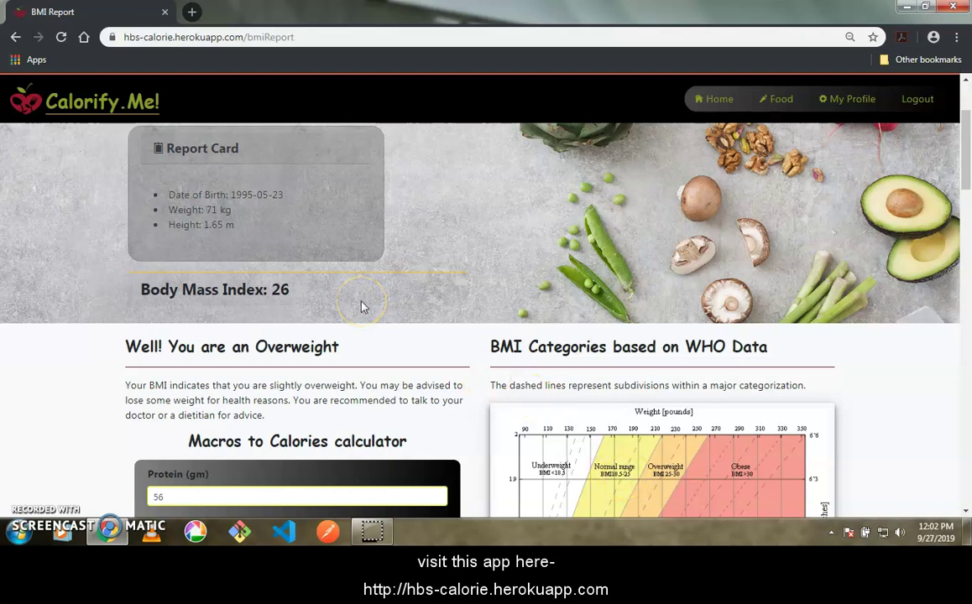
{"action": "scroll", "coordinate": [362, 308], "scroll_direction": "down", "scroll_amount": 1}
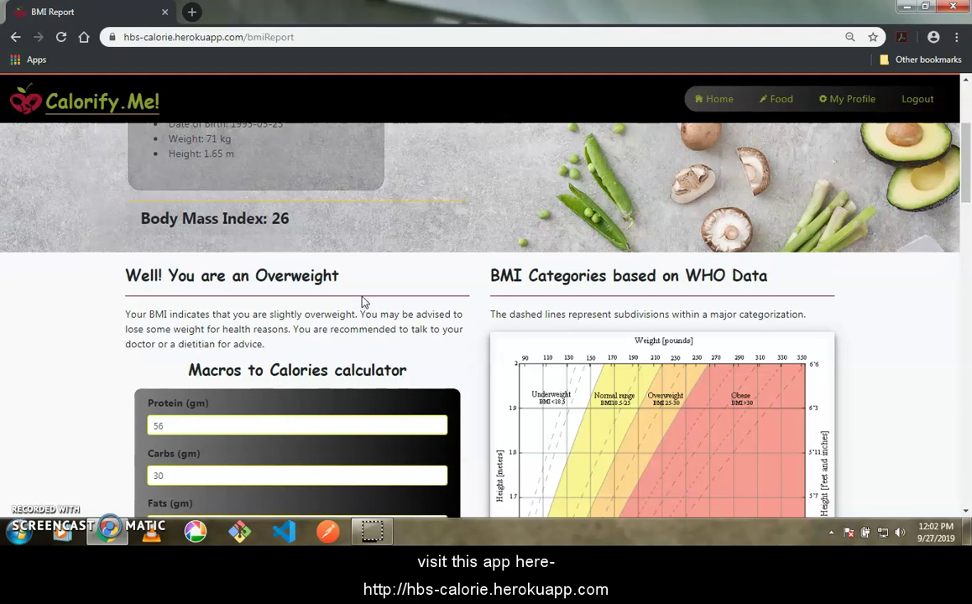
{"action": "scroll", "coordinate": [363, 300], "scroll_direction": "down", "scroll_amount": 5}
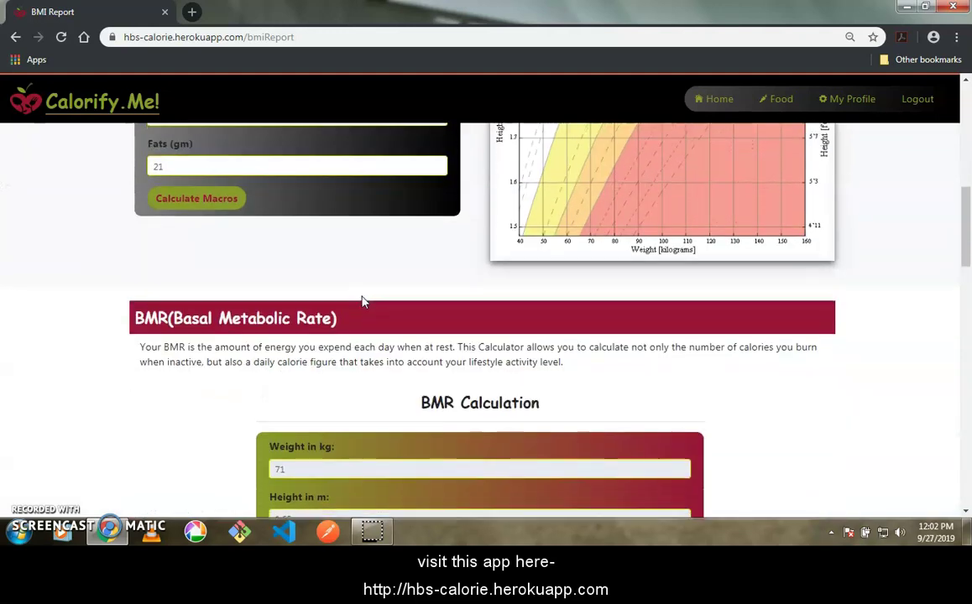
{"action": "scroll", "coordinate": [363, 301], "scroll_direction": "down", "scroll_amount": 7}
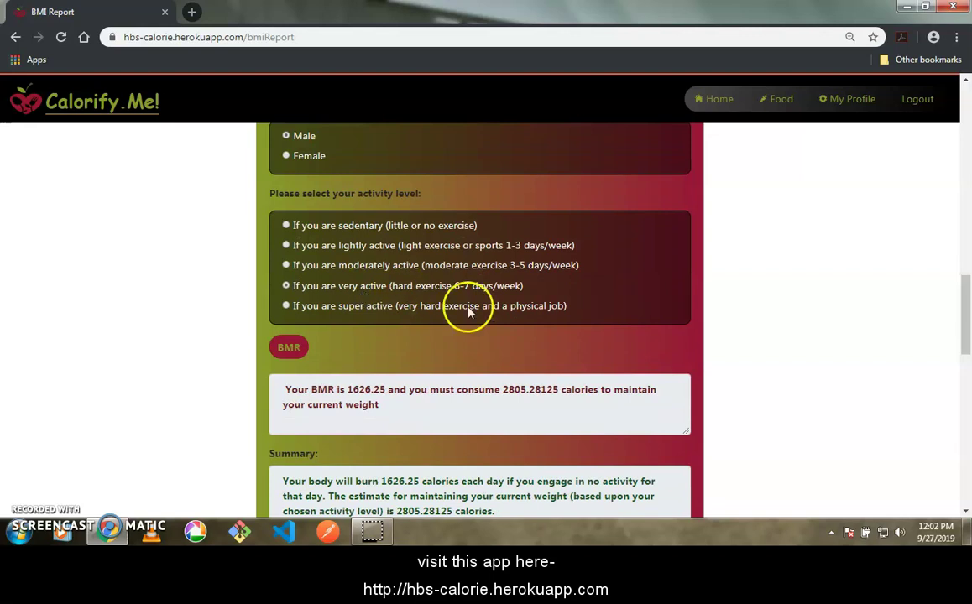
{"action": "scroll", "coordinate": [788, 382], "scroll_direction": "down", "scroll_amount": 3}
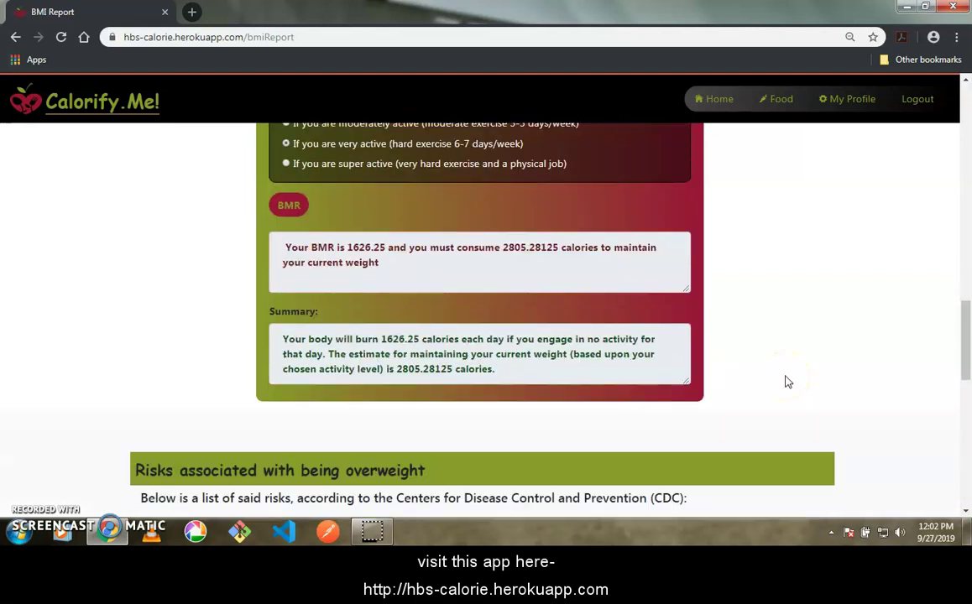
{"action": "scroll", "coordinate": [788, 382], "scroll_direction": "up", "scroll_amount": 1}
{"action": "scroll", "coordinate": [788, 382], "scroll_direction": "up", "scroll_amount": 3}
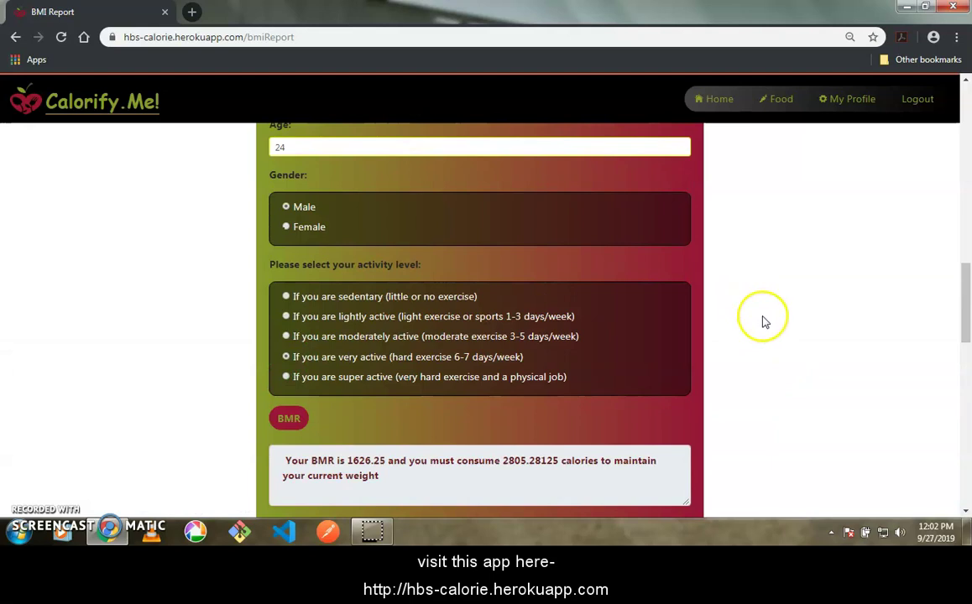
Open the food page and submit a meal named egg with 3 food items.
{"action": "left_click", "coordinate": [774, 105]}
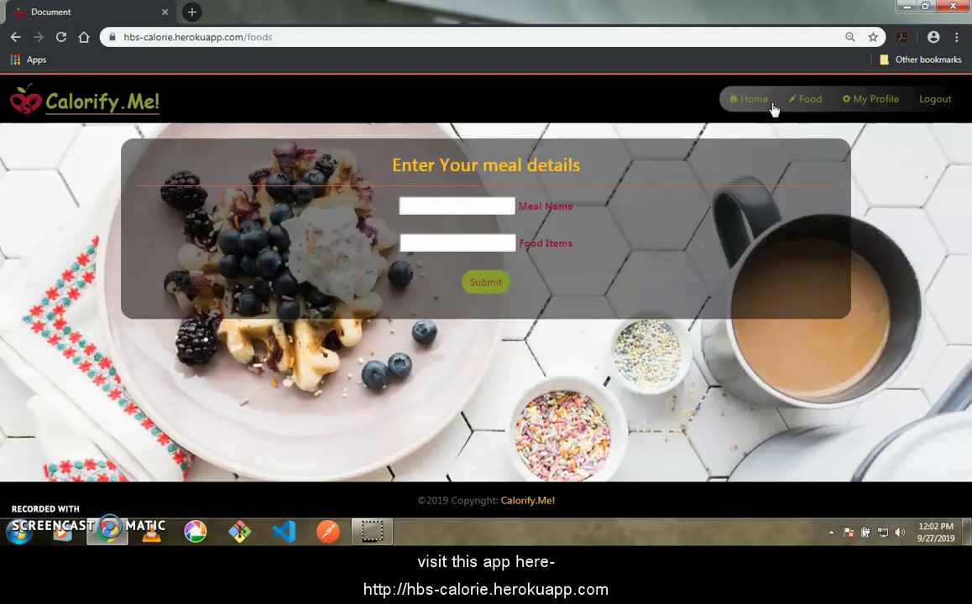
{"action": "left_click", "coordinate": [445, 210]}
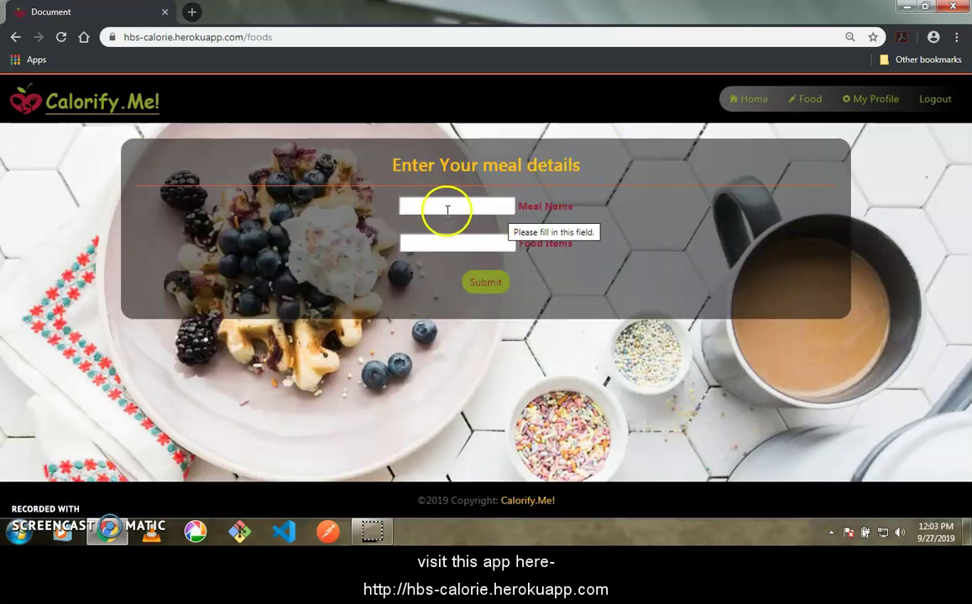
{"action": "left_click", "coordinate": [445, 210]}
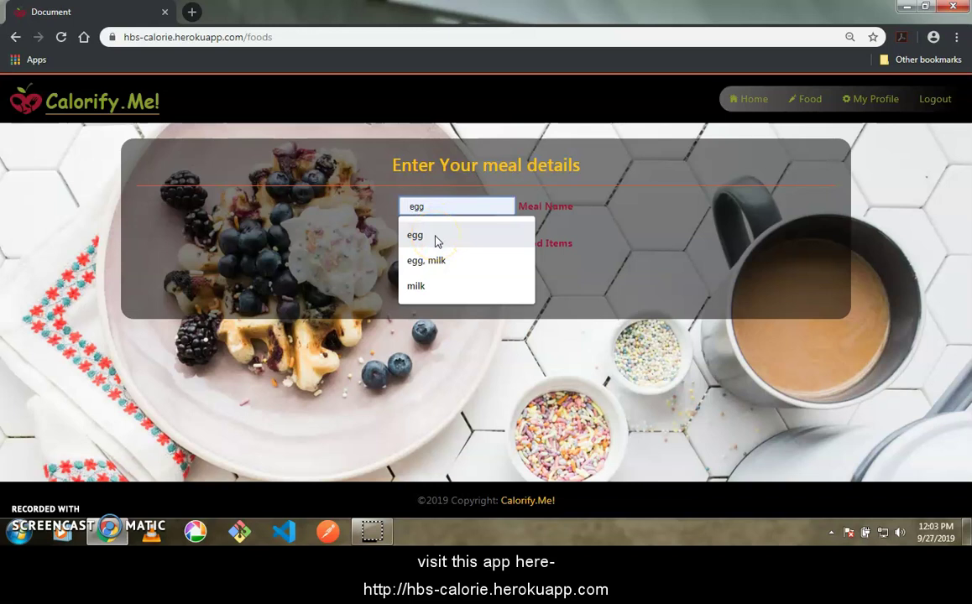
{"action": "left_click", "coordinate": [435, 237]}
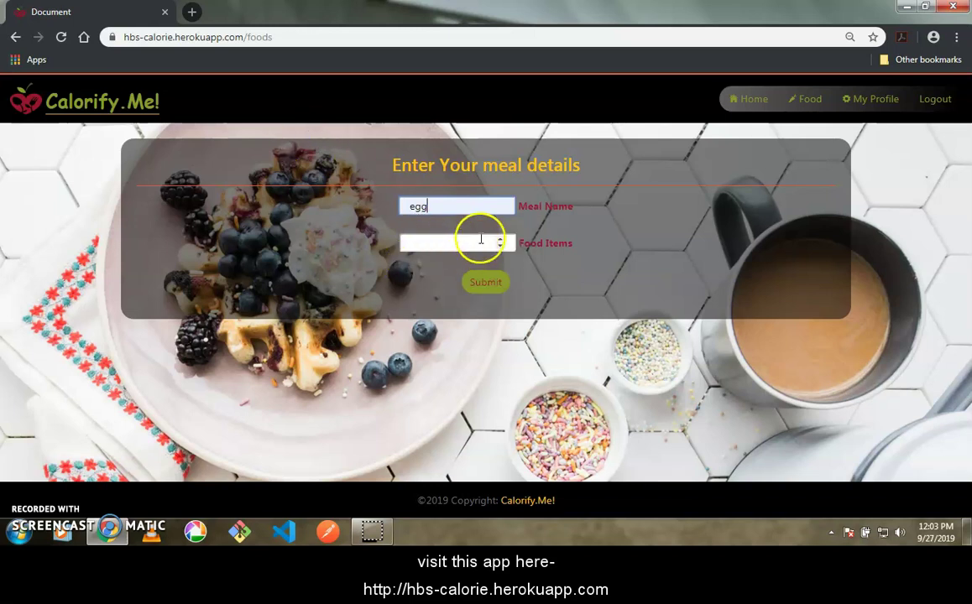
{"action": "key", "text": "Return"}
{"action": "left_click", "coordinate": [447, 242]}
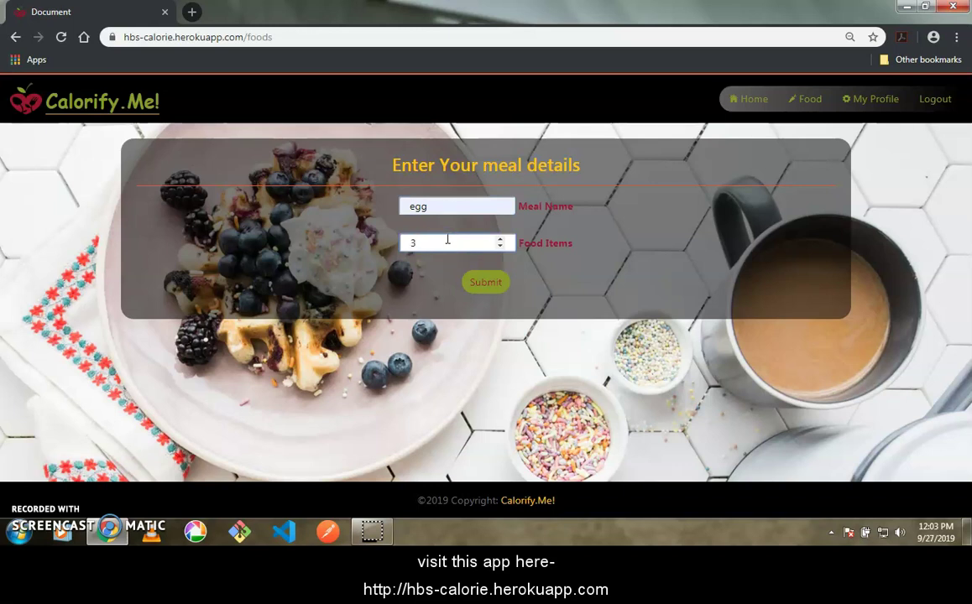
{"action": "left_click", "coordinate": [487, 282]}
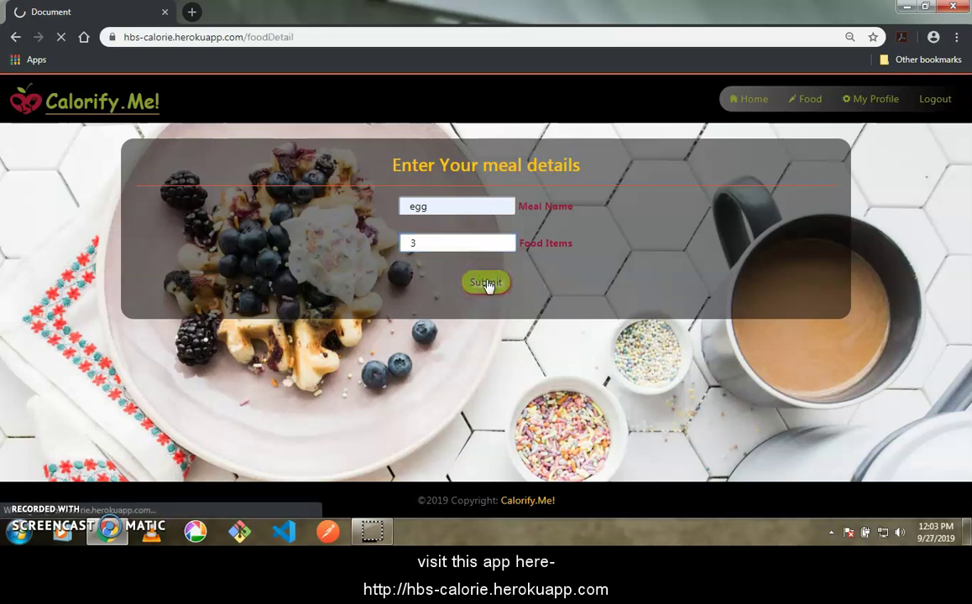
Choose eggs, milk and whiteBread as the meal's three food items.
{"action": "left_click", "coordinate": [451, 244]}
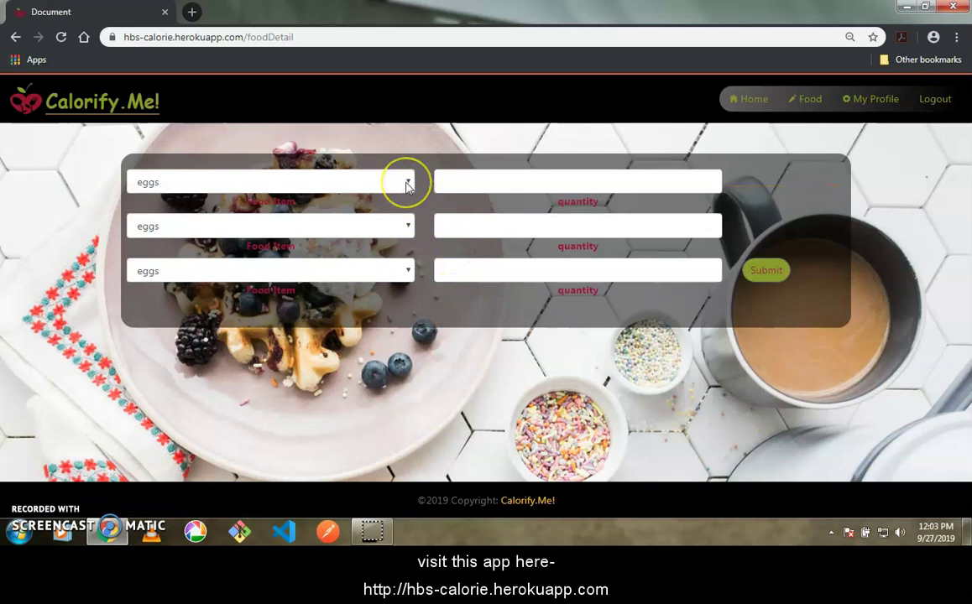
{"action": "left_click", "coordinate": [546, 184]}
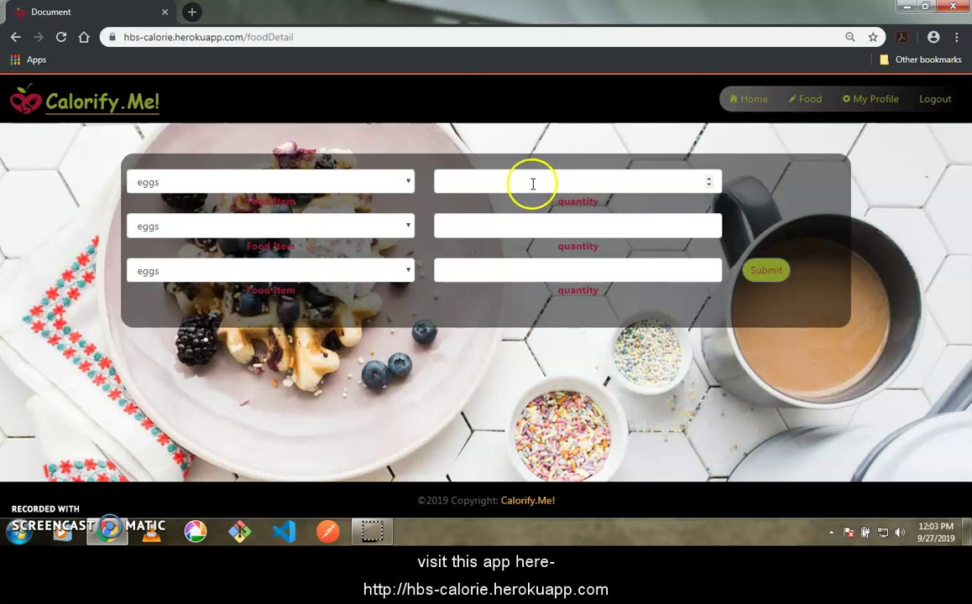
{"action": "left_click", "coordinate": [406, 183]}
{"action": "left_click", "coordinate": [388, 196]}
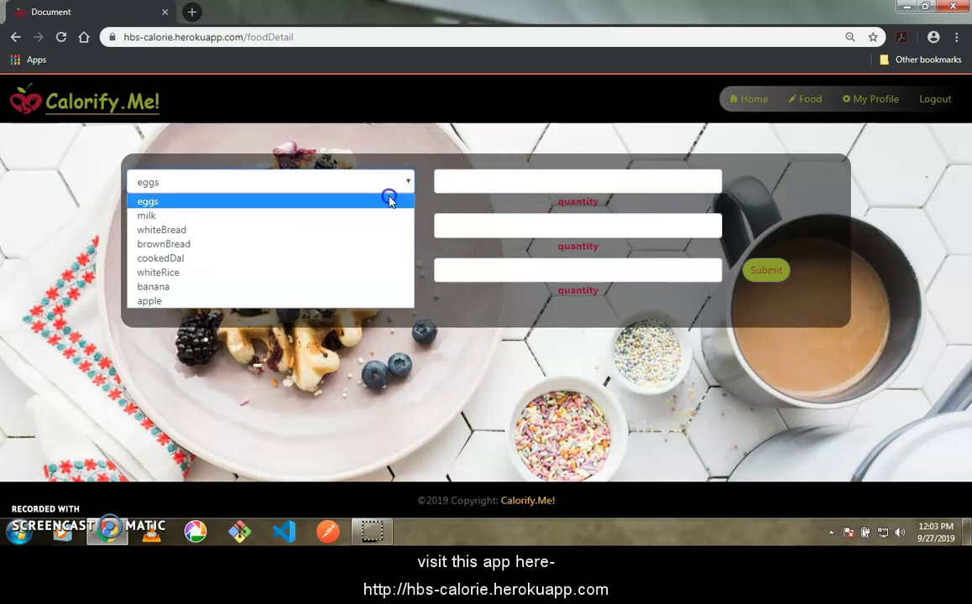
{"action": "left_click", "coordinate": [399, 229]}
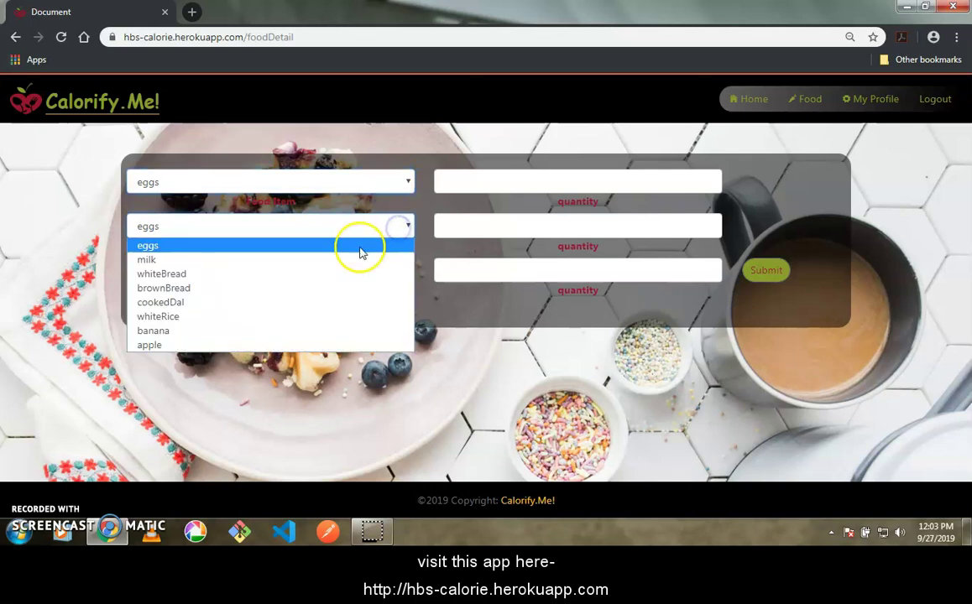
{"action": "left_click", "coordinate": [360, 254]}
{"action": "left_click", "coordinate": [409, 272]}
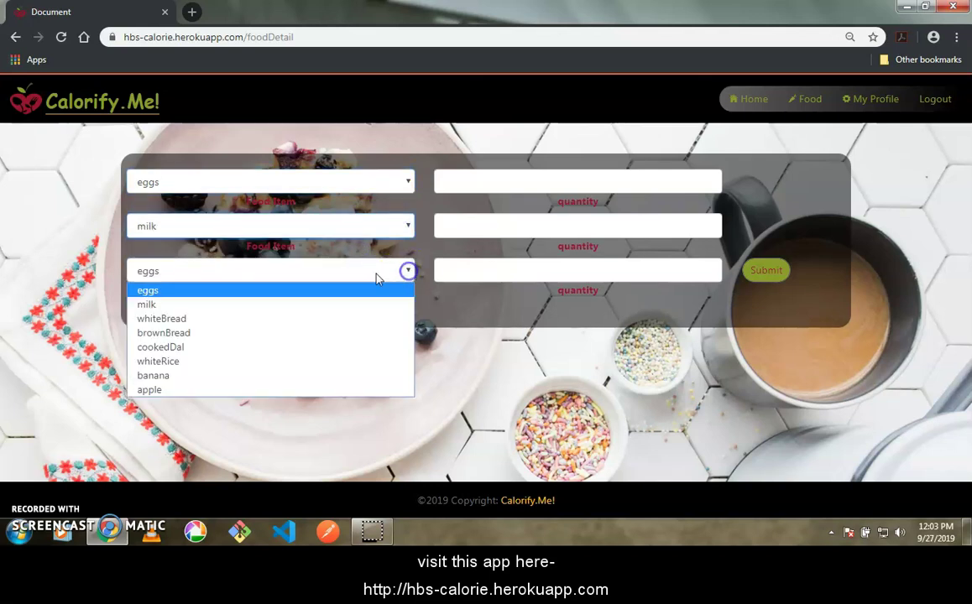
{"action": "left_click", "coordinate": [308, 320]}
Set the quantities to 5 for eggs, 100 for milk and 4 for whiteBread, and submit the meal for its nutrition facts.
{"action": "left_click", "coordinate": [506, 183]}
{"action": "type", "text": "5"}
{"action": "left_click", "coordinate": [503, 202]}
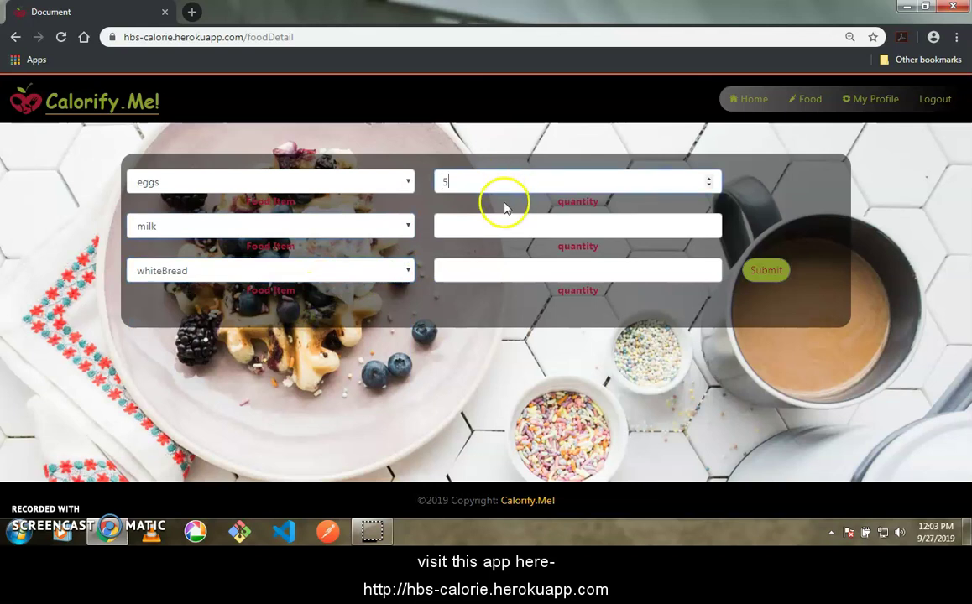
{"action": "left_click", "coordinate": [492, 226]}
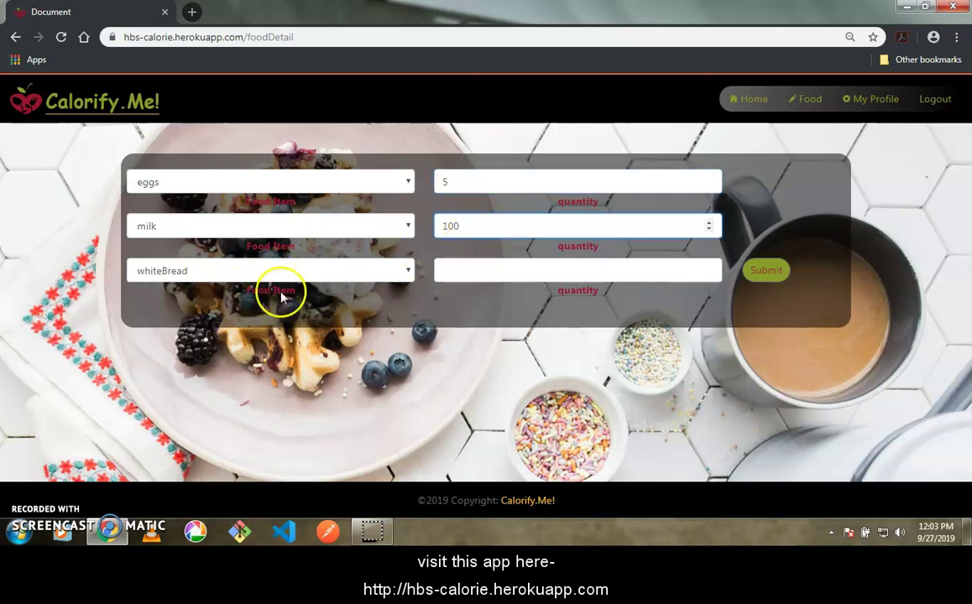
{"action": "left_click", "coordinate": [444, 270]}
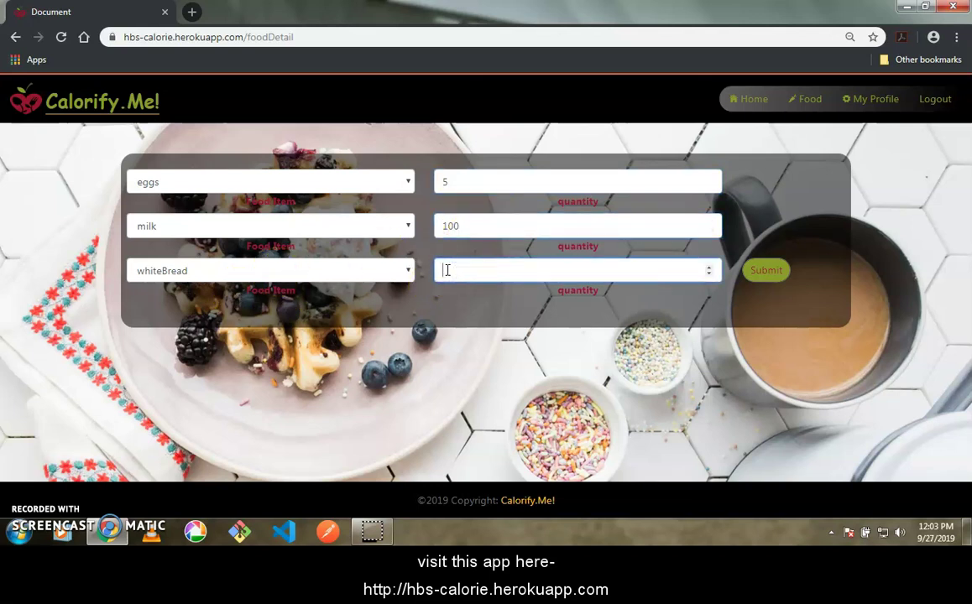
{"action": "type", "text": "4"}
{"action": "left_click", "coordinate": [534, 288]}
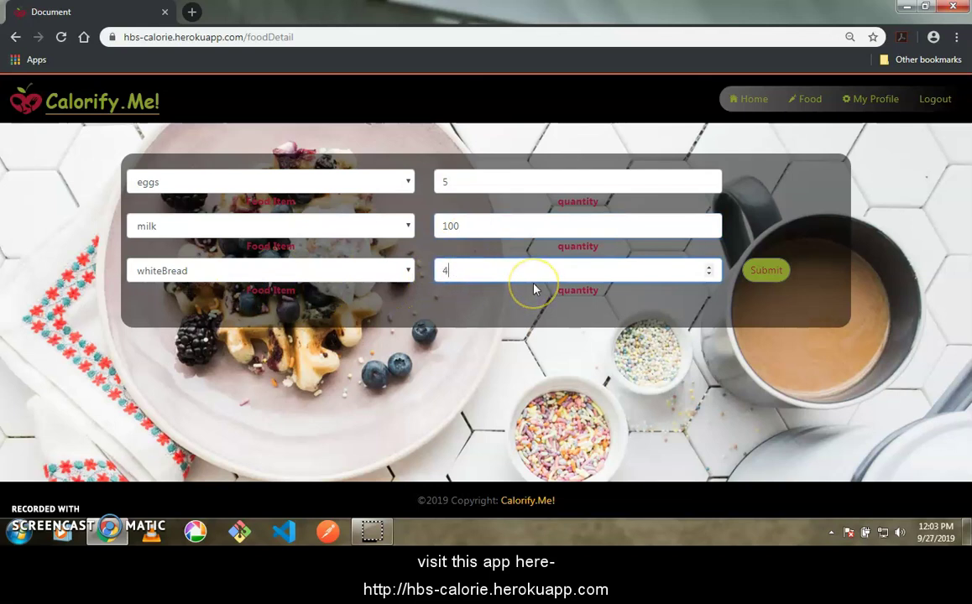
{"action": "left_click", "coordinate": [774, 278]}
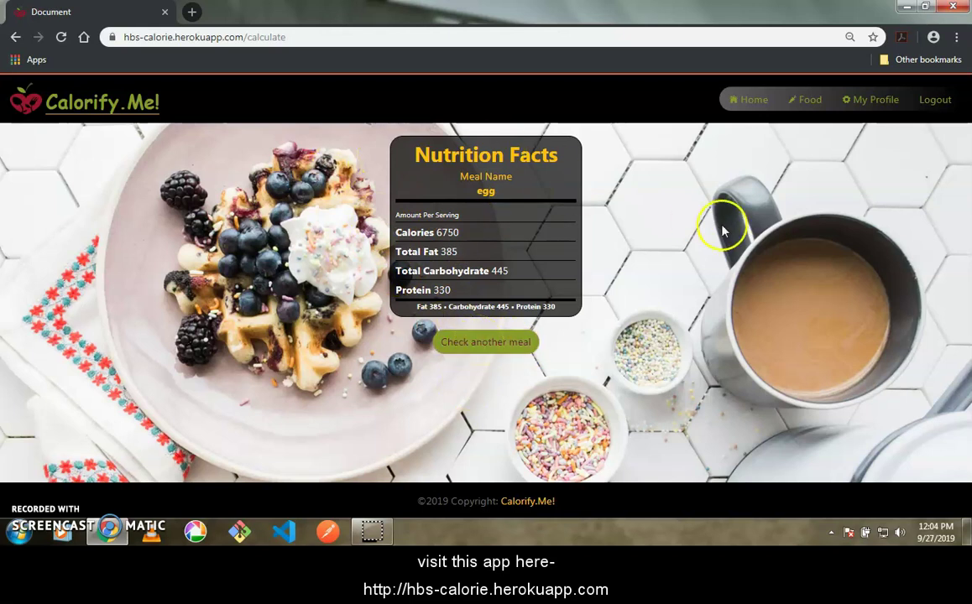
Open the profile page and examine the basic profile info, briefly showing and closing the name editing fields.
{"action": "left_click", "coordinate": [878, 110]}
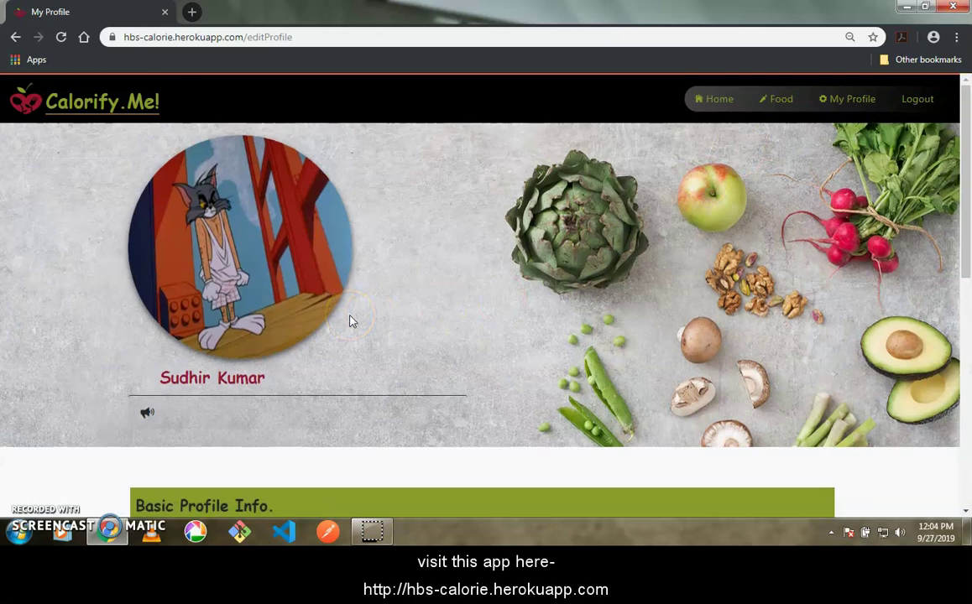
{"action": "scroll", "coordinate": [351, 322], "scroll_direction": "down", "scroll_amount": 1}
{"action": "scroll", "coordinate": [351, 322], "scroll_direction": "down", "scroll_amount": 2}
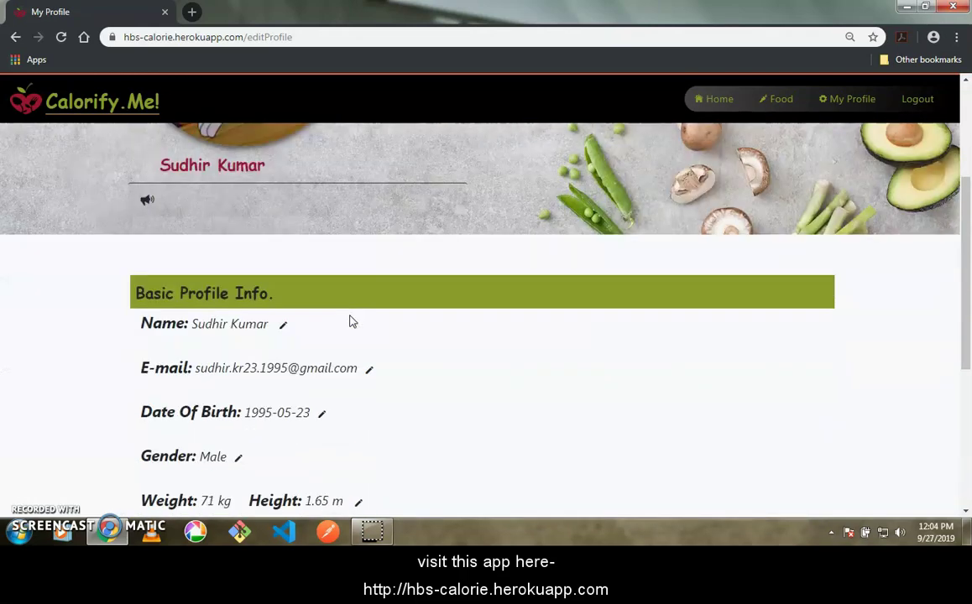
{"action": "scroll", "coordinate": [351, 315], "scroll_direction": "down", "scroll_amount": 1}
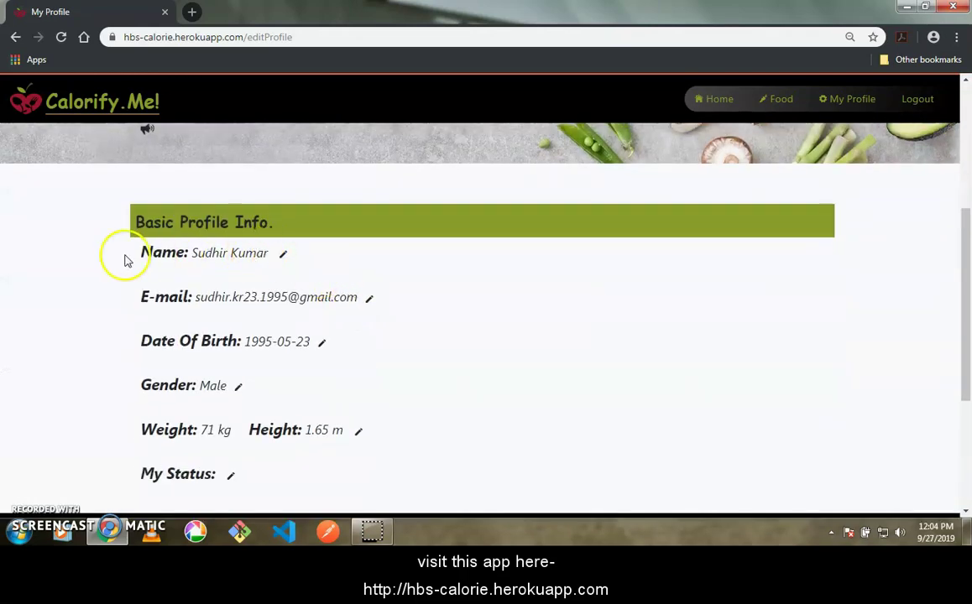
{"action": "left_click", "coordinate": [284, 257]}
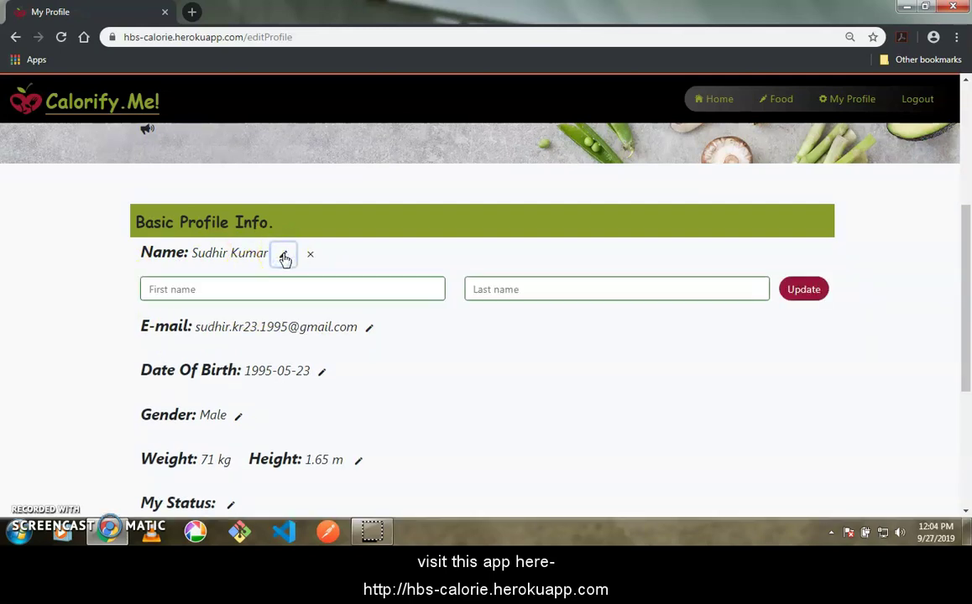
{"action": "left_click", "coordinate": [311, 255]}
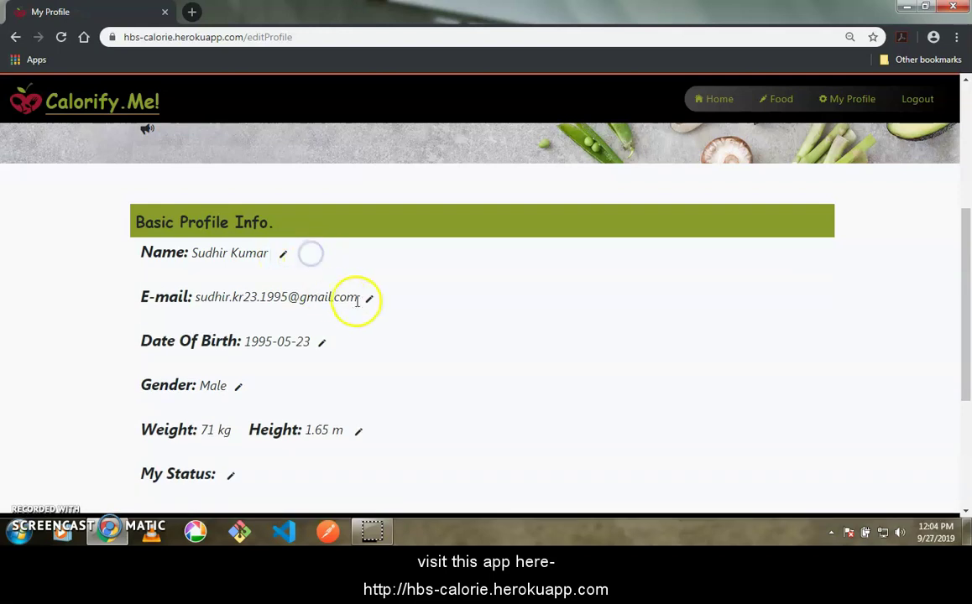
Change the profile's first and last name using saved entries and update it.
{"action": "left_click", "coordinate": [283, 254]}
{"action": "left_click", "coordinate": [248, 288]}
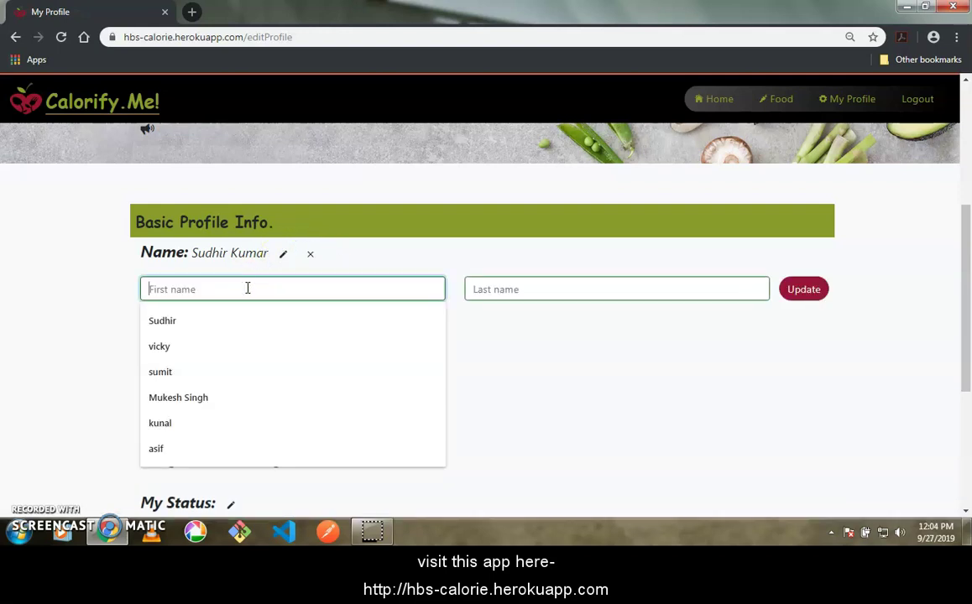
{"action": "left_click", "coordinate": [161, 346]}
{"action": "left_click", "coordinate": [522, 290]}
{"action": "left_click", "coordinate": [509, 345]}
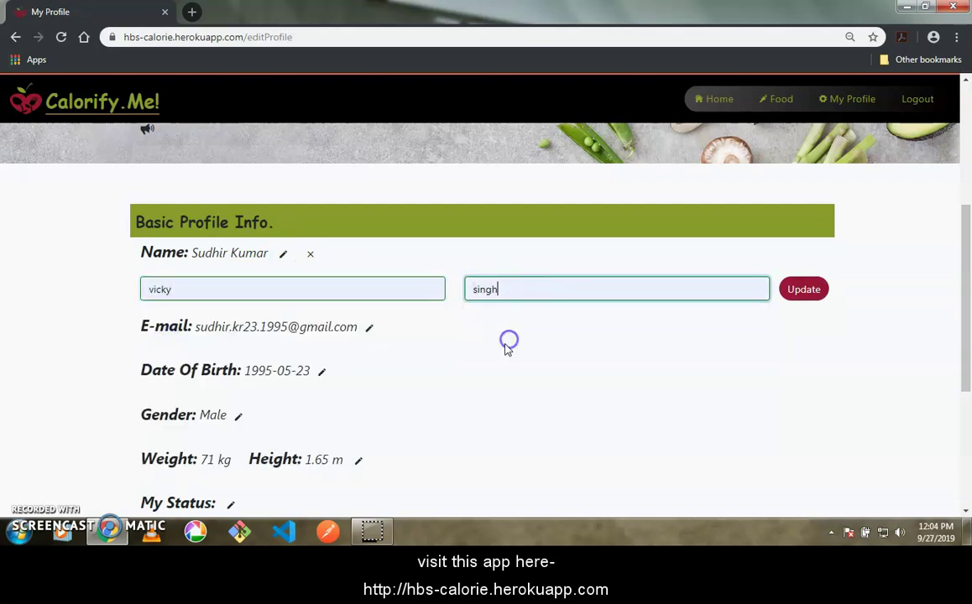
{"action": "left_click", "coordinate": [807, 290]}
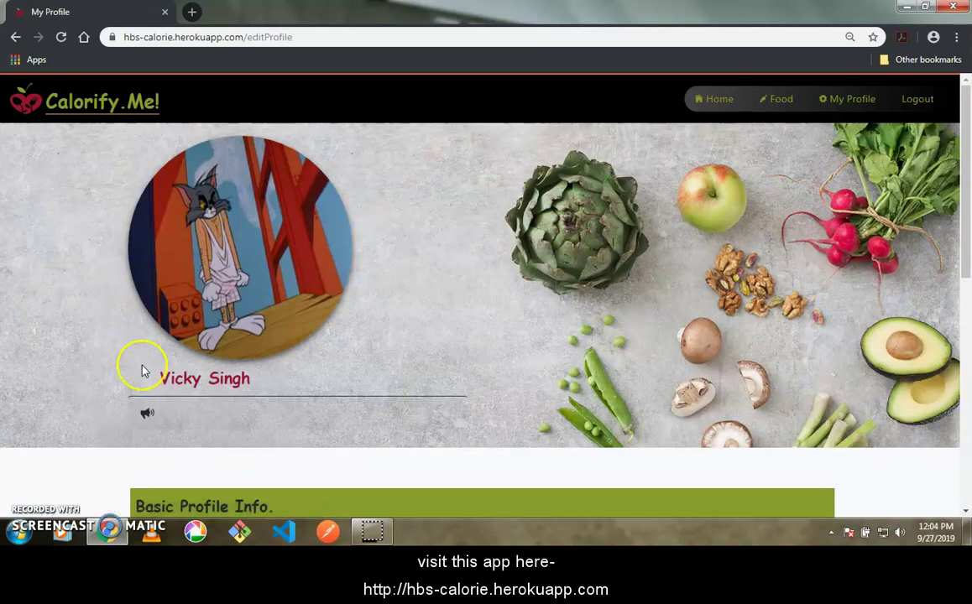
Check the name under the profile picture and in the basic profile info.
{"action": "left_click_drag", "start_coordinate": [145, 371], "coordinate": [261, 393]}
{"action": "left_click", "coordinate": [265, 391]}
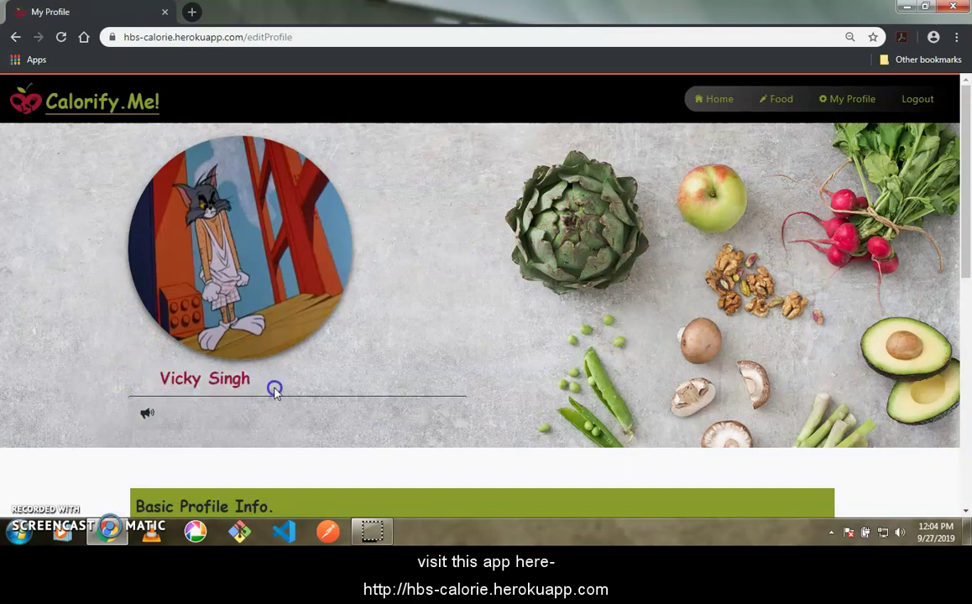
{"action": "scroll", "coordinate": [471, 364], "scroll_direction": "down", "scroll_amount": 3}
{"action": "scroll", "coordinate": [477, 332], "scroll_direction": "down", "scroll_amount": 3}
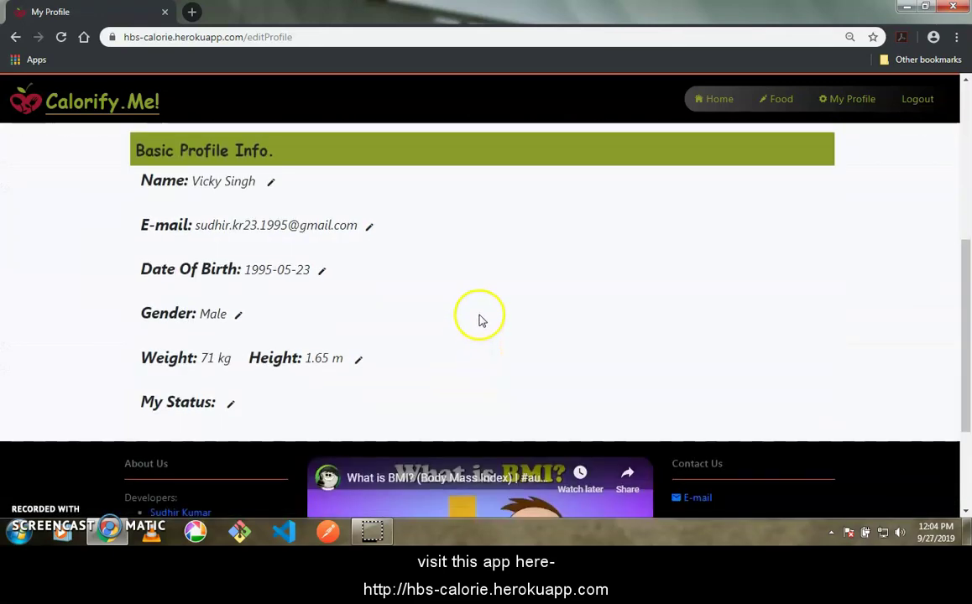
Briefly show and close the editing fields for the profile's e-mail and date of birth.
{"action": "scroll", "coordinate": [277, 222], "scroll_direction": "up", "scroll_amount": 1}
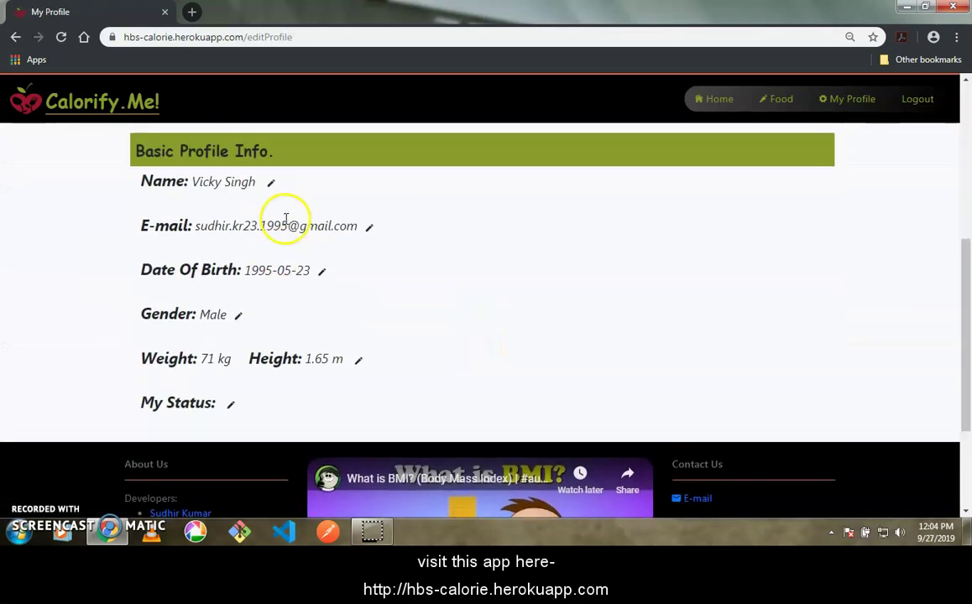
{"action": "left_click", "coordinate": [369, 227]}
{"action": "left_click", "coordinate": [398, 227]}
{"action": "left_click", "coordinate": [321, 270]}
{"action": "left_click", "coordinate": [351, 269]}
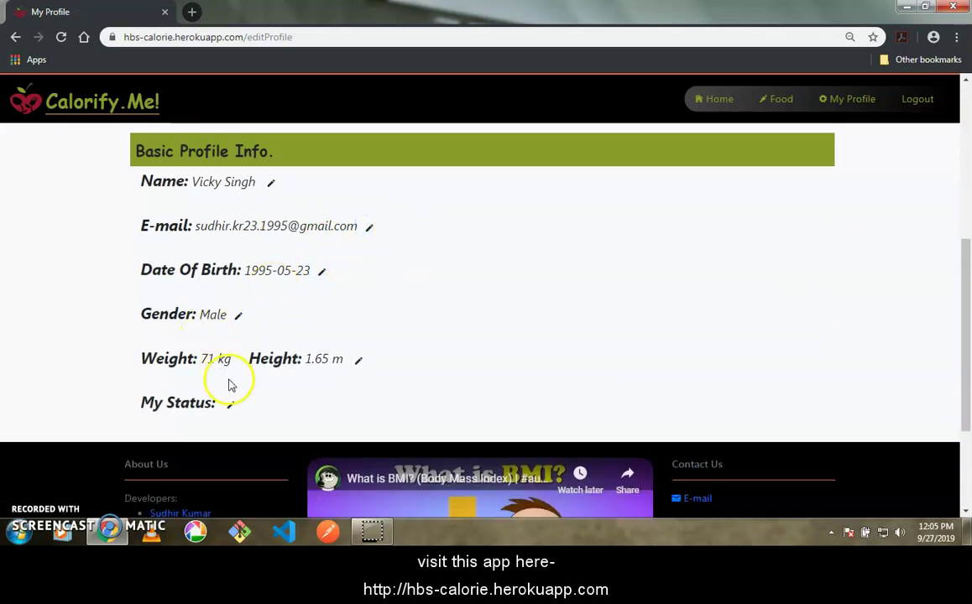
Set the profile status to "my goal is loosing 10kg weight in 100 days" and update it.
{"action": "scroll", "coordinate": [250, 335], "scroll_direction": "down", "scroll_amount": 1}
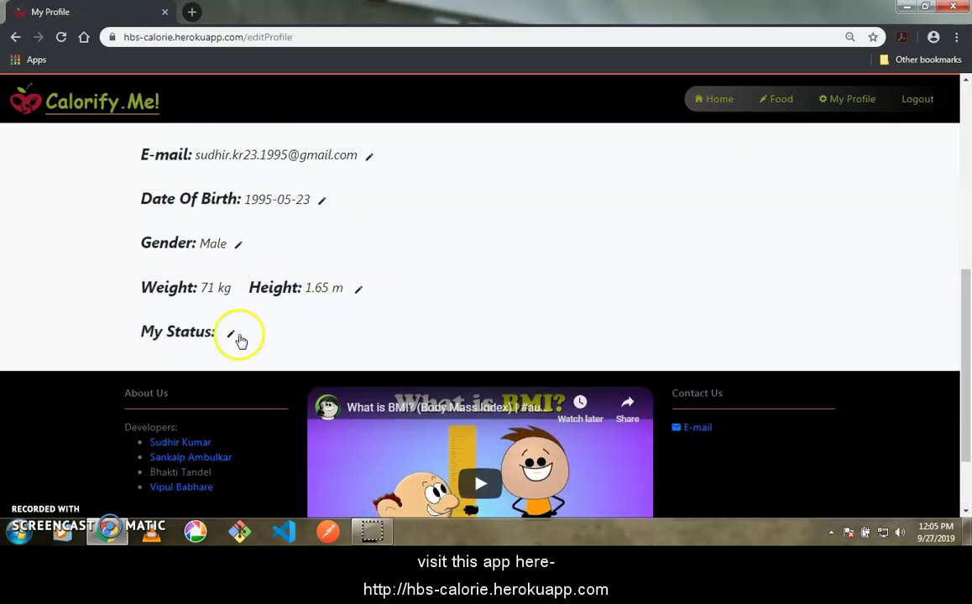
{"action": "left_click", "coordinate": [231, 335]}
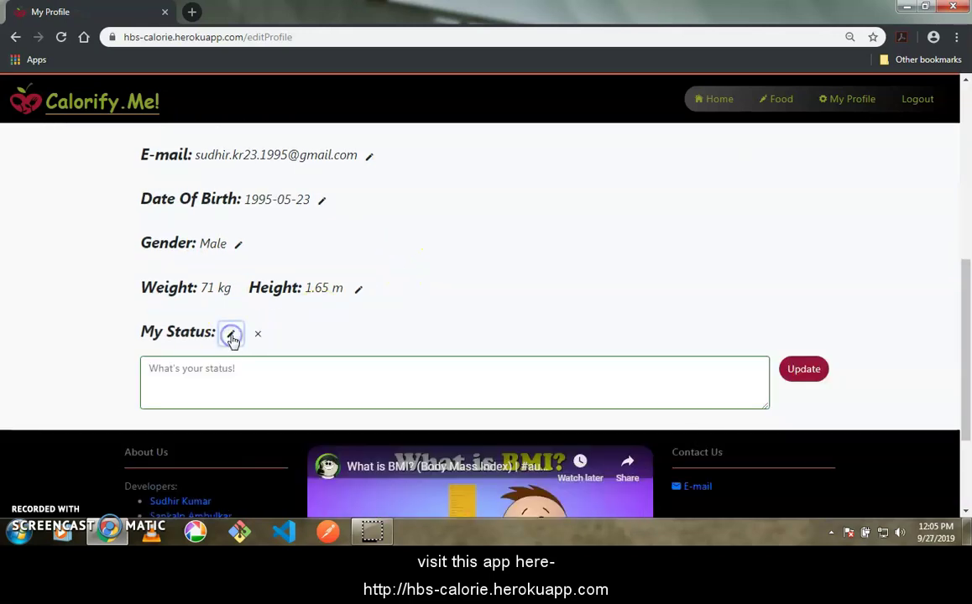
{"action": "left_click", "coordinate": [227, 369]}
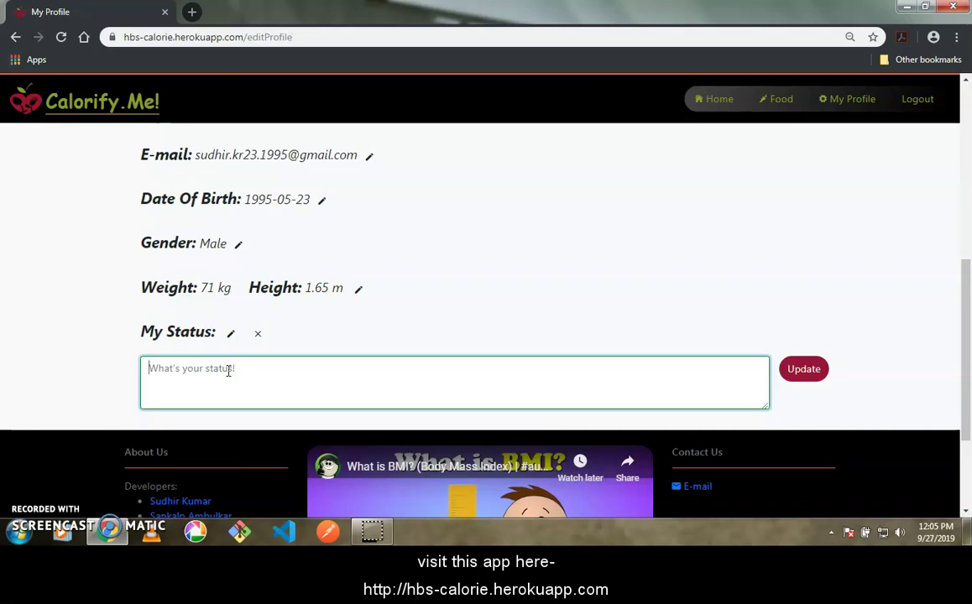
{"action": "type", "text": "m"}
{"action": "type", "text": "y goal is loosing 10kg weight in 100"}
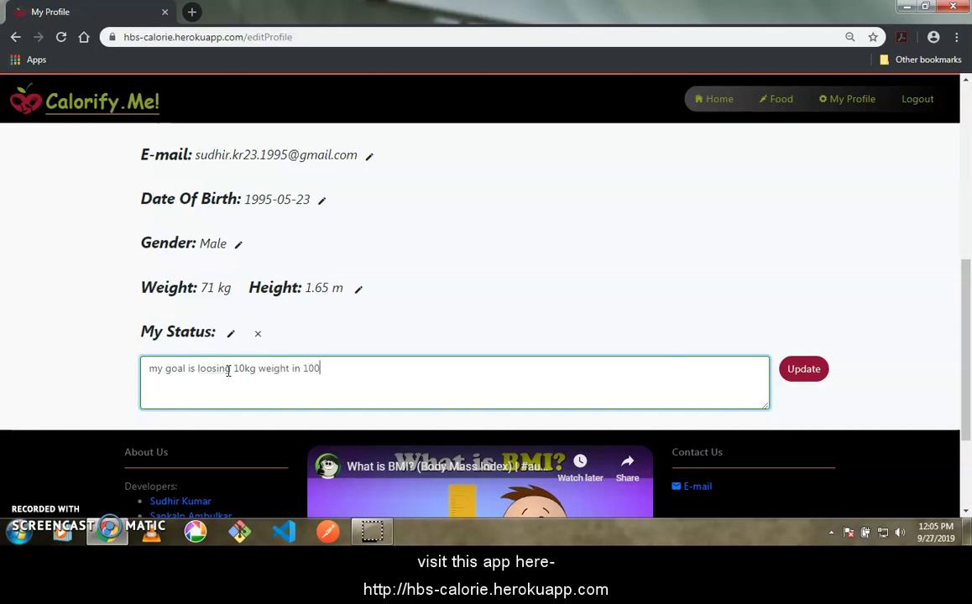
{"action": "type", "text": " days"}
{"action": "left_click", "coordinate": [805, 379]}
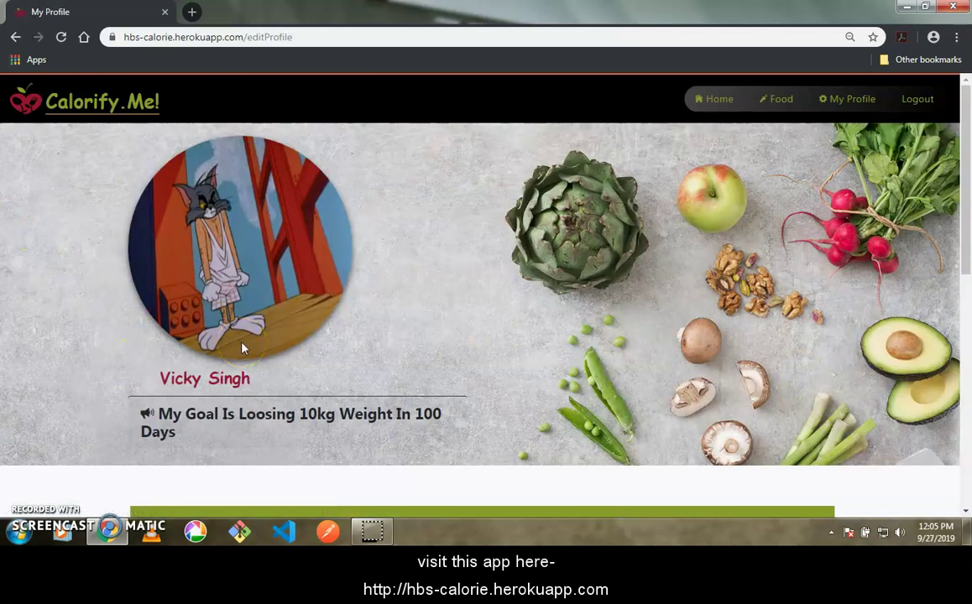
Check the status text shown under the profile name.
{"action": "left_click_drag", "start_coordinate": [157, 417], "coordinate": [185, 435]}
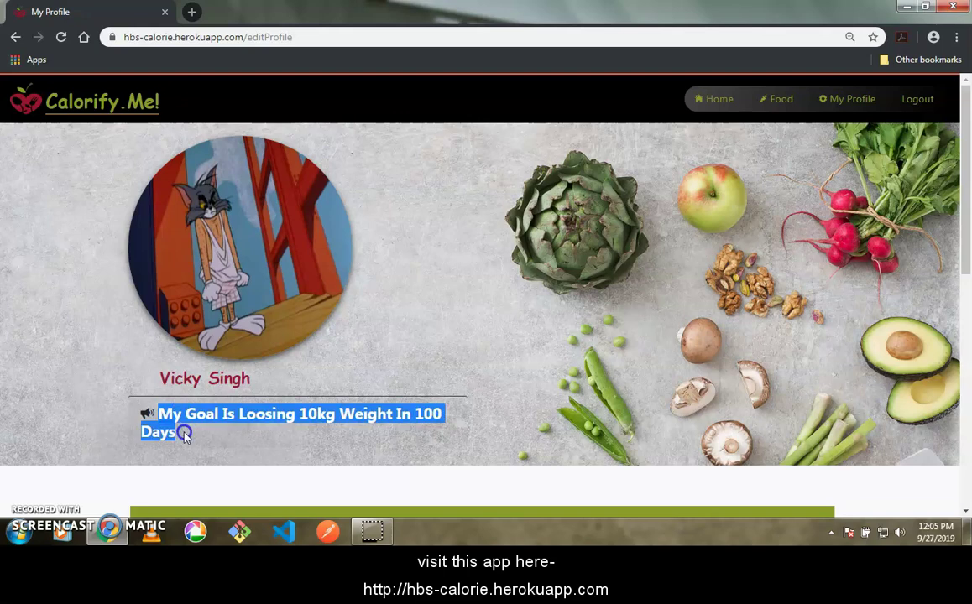
{"action": "left_click", "coordinate": [185, 435]}
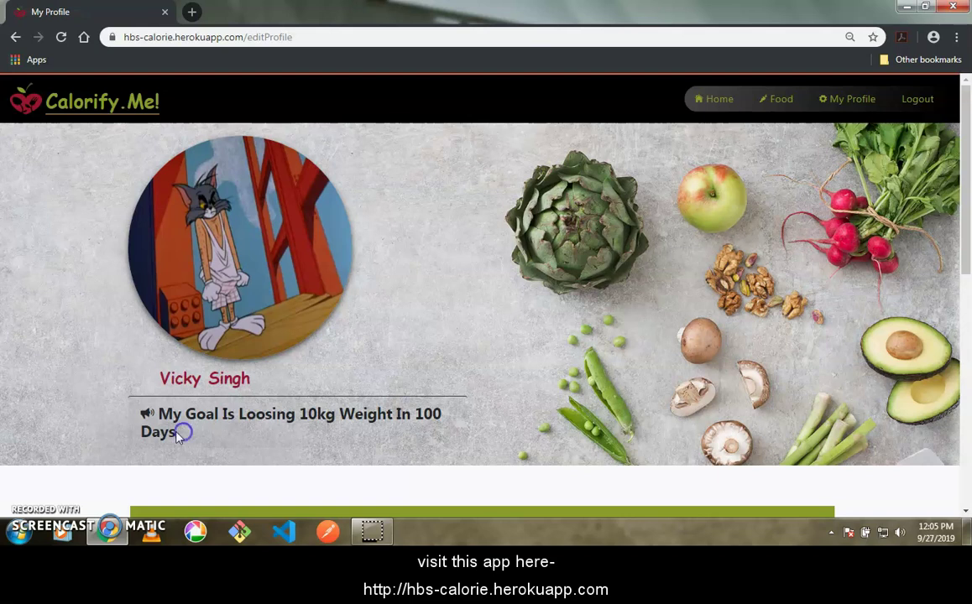
{"action": "triple_click", "coordinate": [183, 433]}
{"action": "left_click", "coordinate": [218, 437]}
{"action": "left_click", "coordinate": [716, 179]}
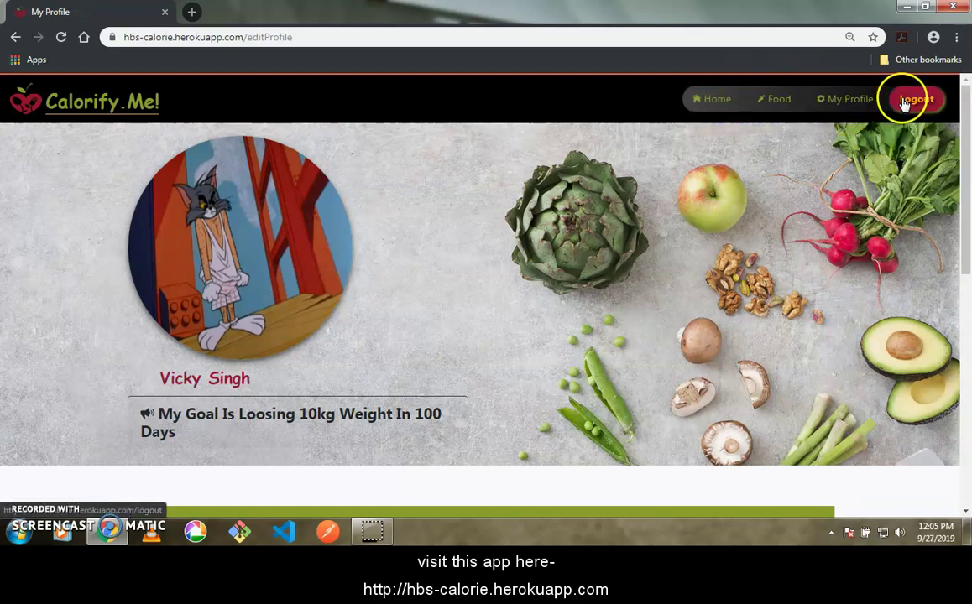
Go to the home page and replace the profile picture by uploading the "download" image from New Volume (F:).
{"action": "left_click", "coordinate": [715, 101]}
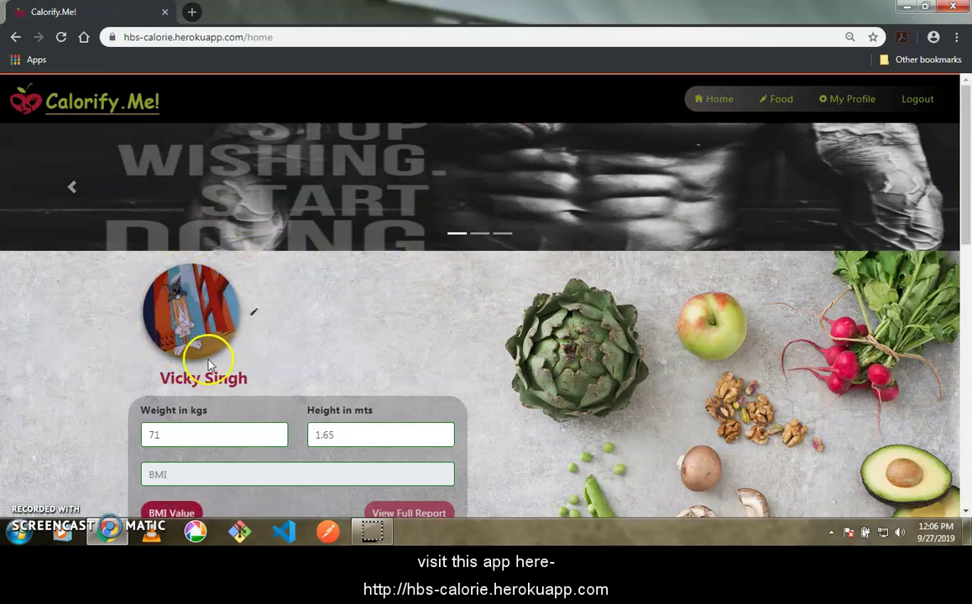
{"action": "left_click", "coordinate": [254, 313]}
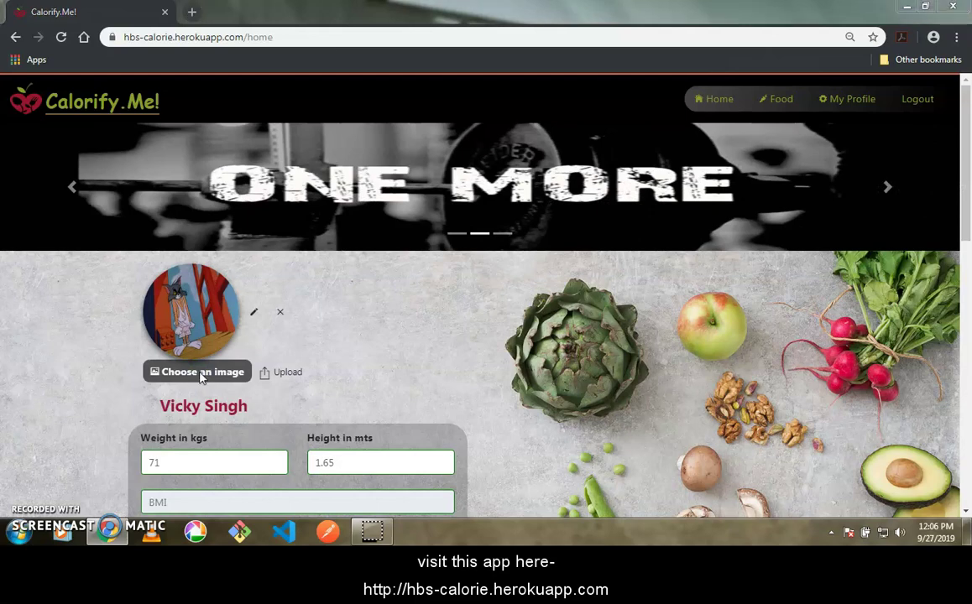
{"action": "left_click", "coordinate": [201, 376]}
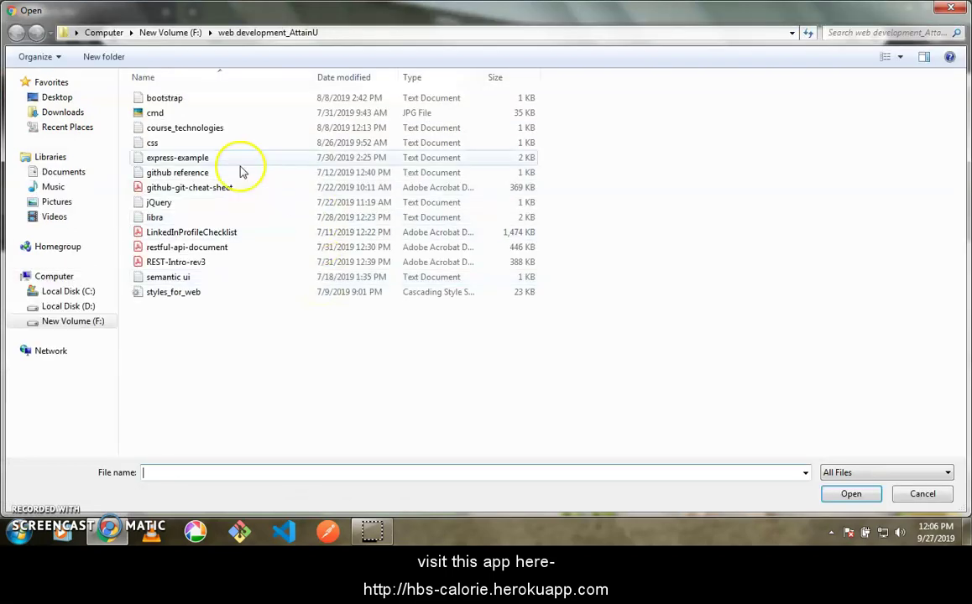
{"action": "left_click", "coordinate": [57, 321]}
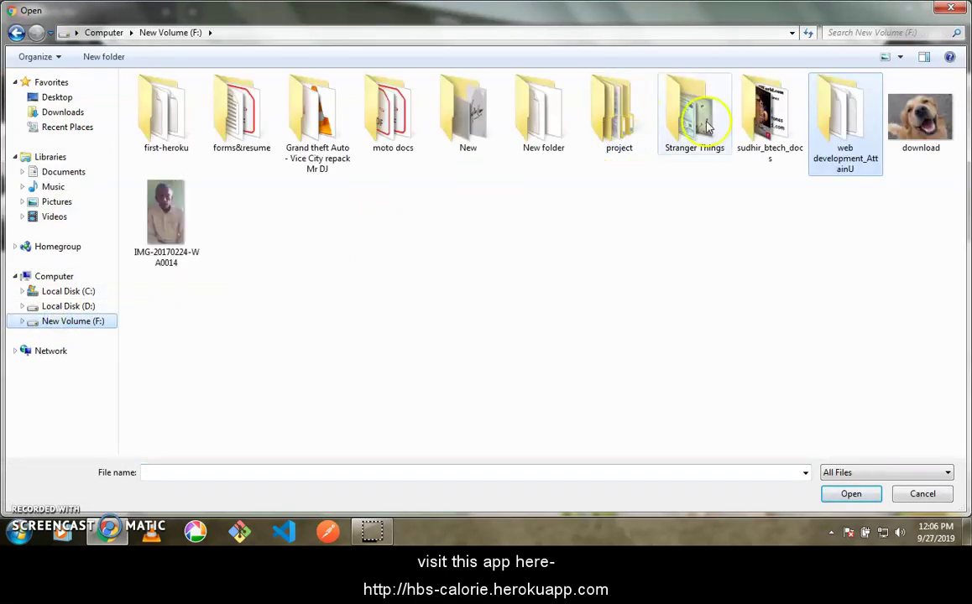
{"action": "left_click", "coordinate": [947, 142]}
{"action": "left_click", "coordinate": [848, 494]}
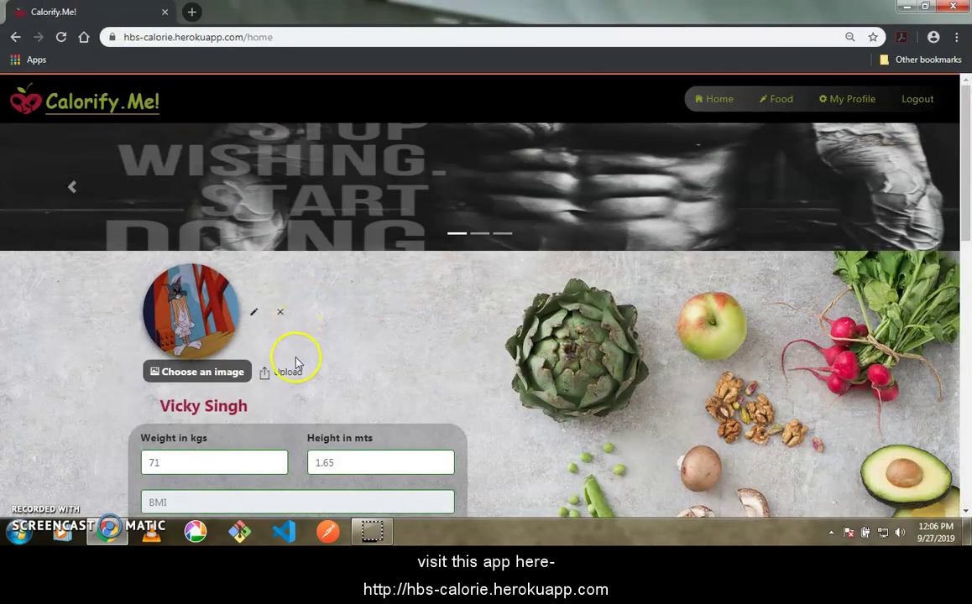
{"action": "left_click", "coordinate": [289, 371]}
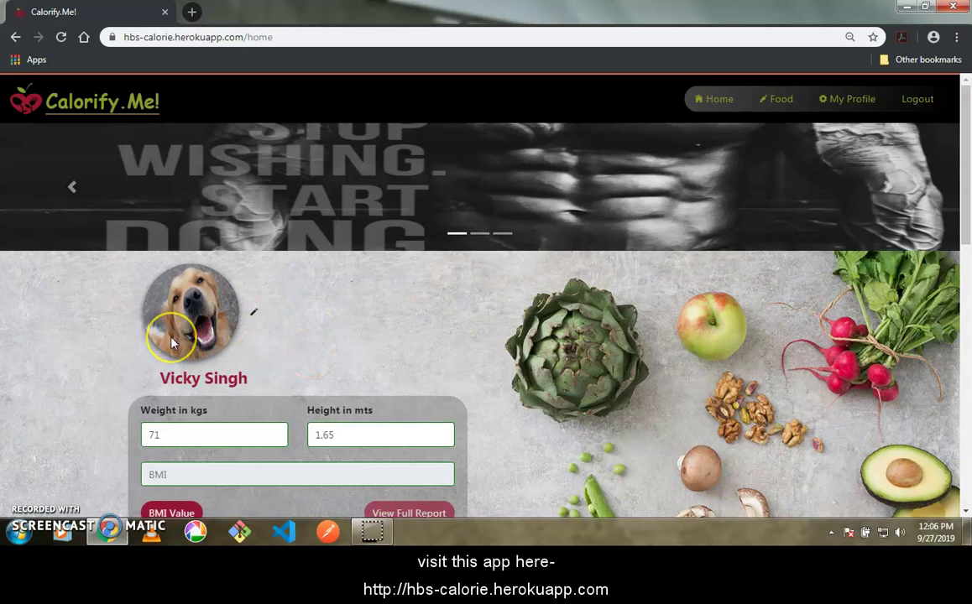
Look over the home page, checking the profile picture, the BMI form and the BMI and health section.
{"action": "scroll", "coordinate": [640, 403], "scroll_direction": "down", "scroll_amount": 2}
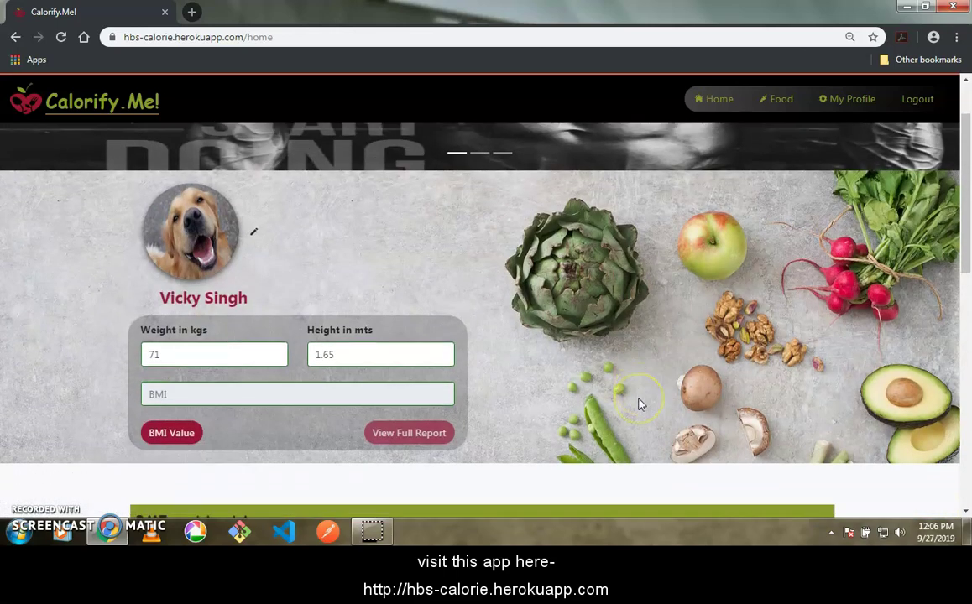
{"action": "scroll", "coordinate": [643, 401], "scroll_direction": "down", "scroll_amount": 1}
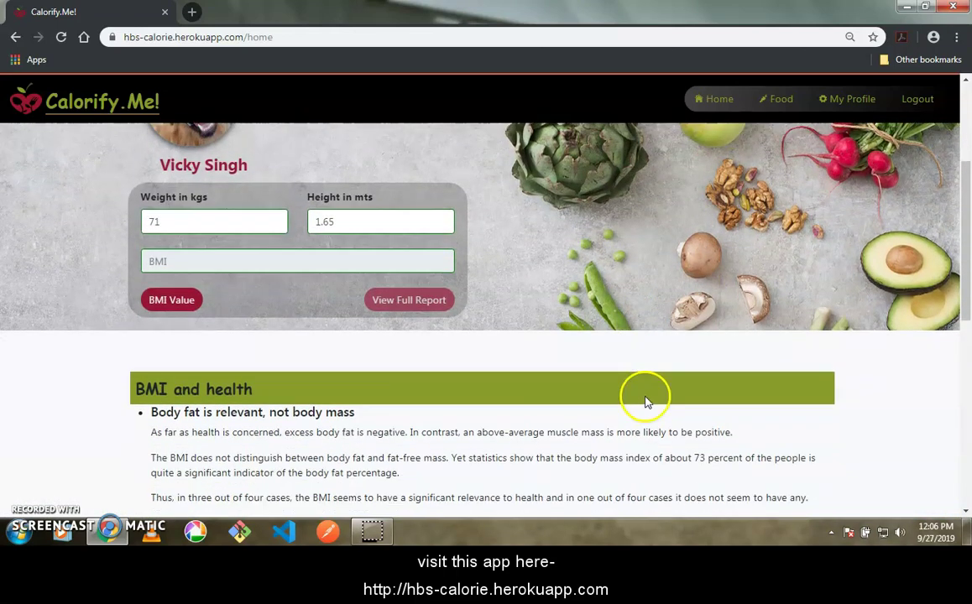
{"action": "scroll", "coordinate": [778, 271], "scroll_direction": "up", "scroll_amount": 2}
{"action": "scroll", "coordinate": [778, 271], "scroll_direction": "up", "scroll_amount": 2}
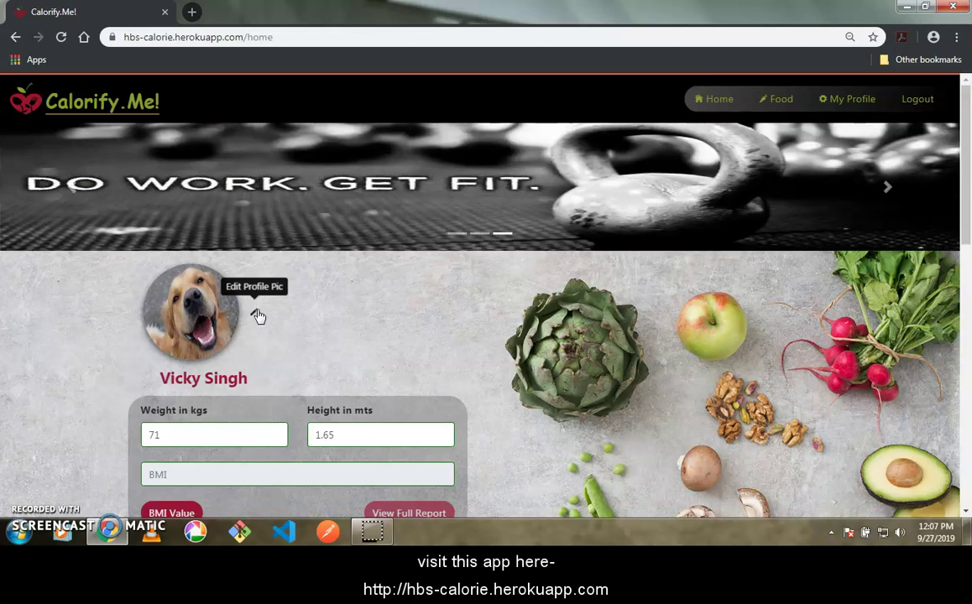
{"action": "left_click", "coordinate": [286, 259]}
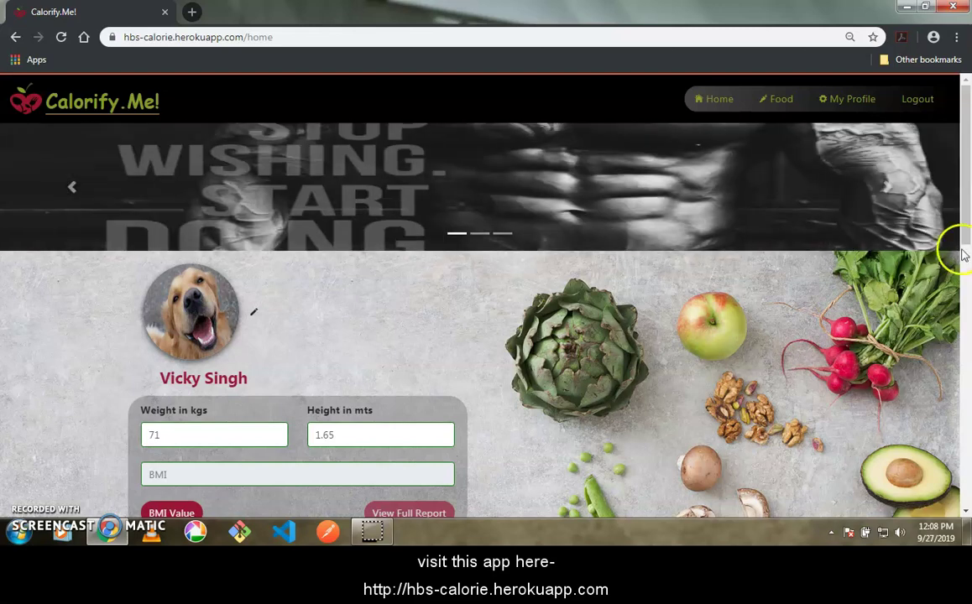
Open the Food page.
{"action": "left_click", "coordinate": [794, 112]}
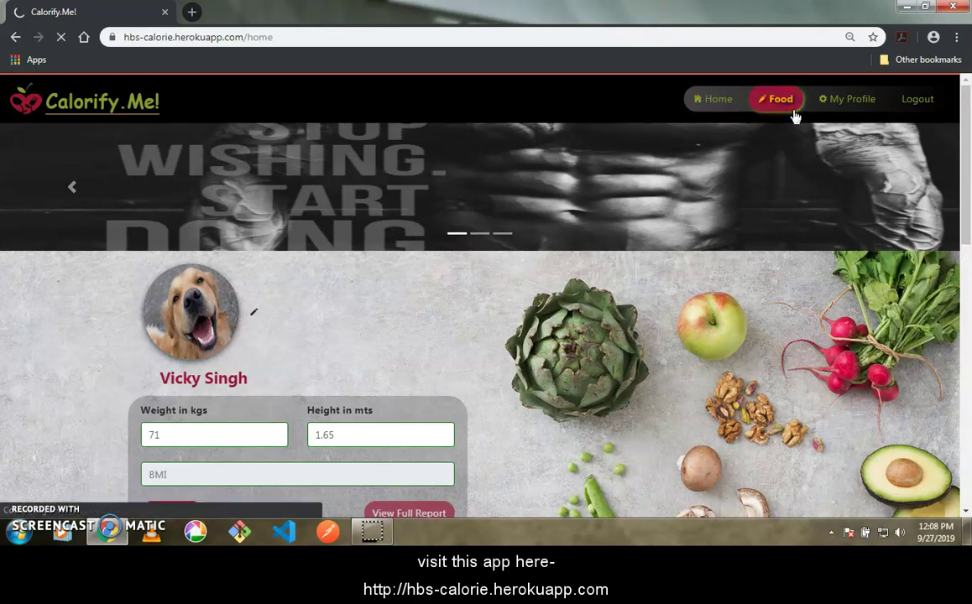